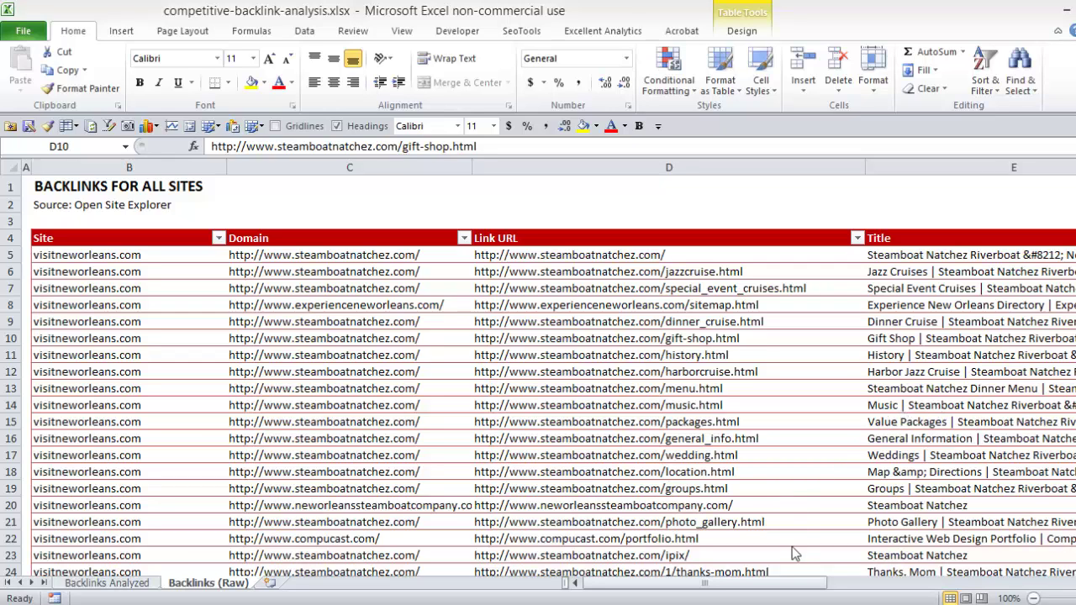
Look over the Link URL cells on the backlinks data sheet, then select the first Site entry in B5.
{"action": "left_click", "coordinate": [738, 584]}
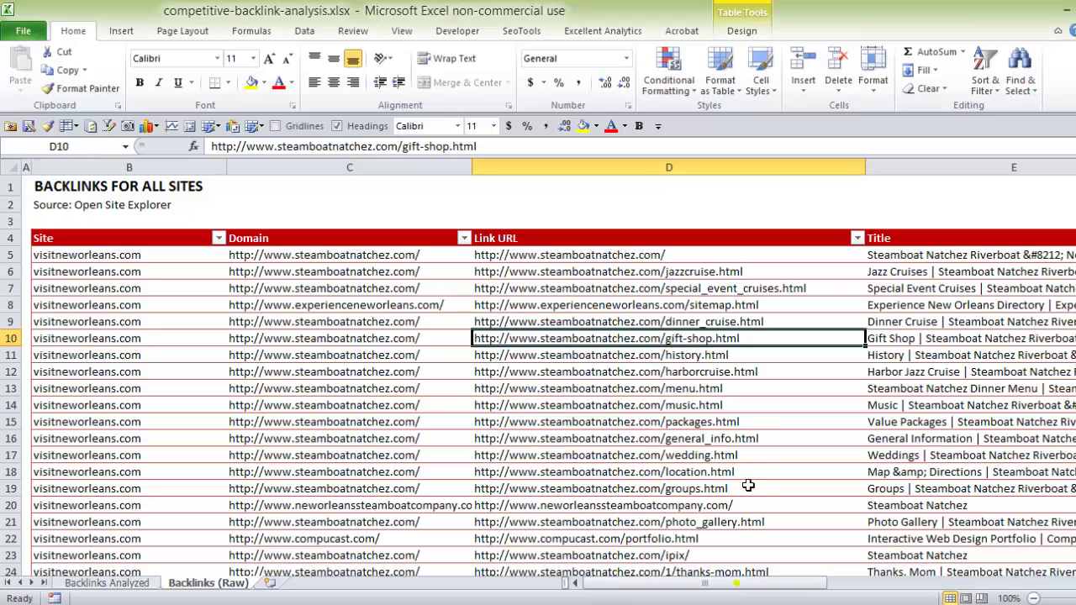
{"action": "left_click_drag", "start_coordinate": [698, 586], "coordinate": [720, 598]}
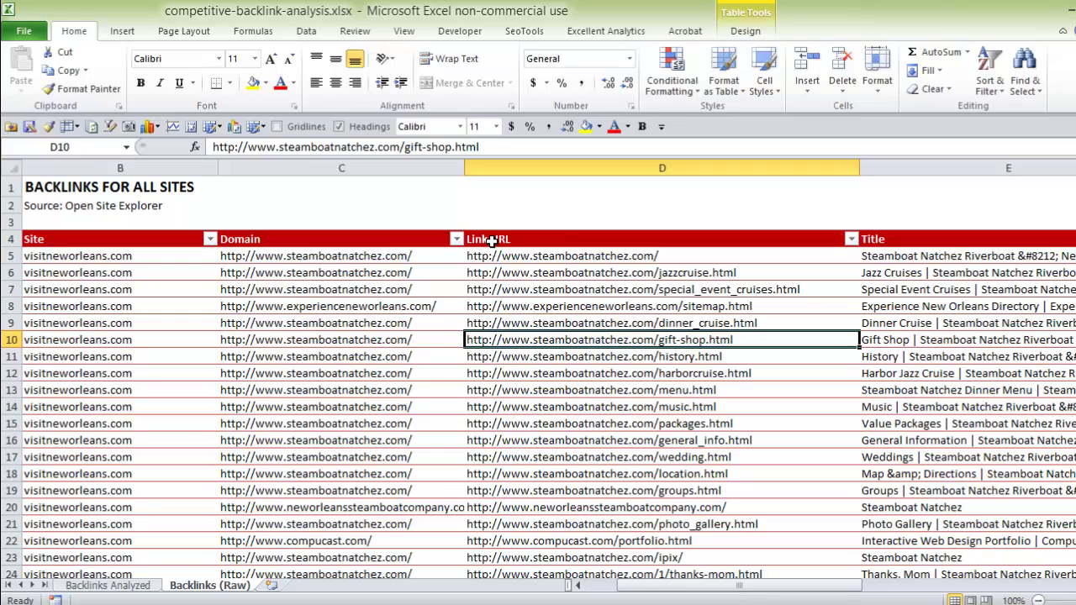
{"action": "left_click_drag", "start_coordinate": [492, 240], "coordinate": [876, 345]}
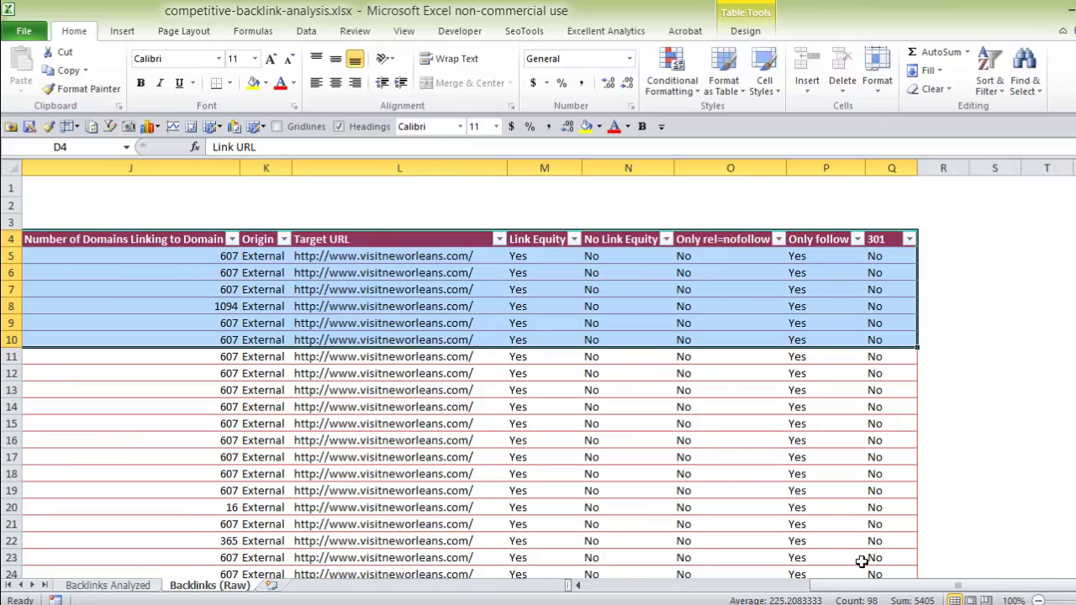
{"action": "left_click_drag", "start_coordinate": [867, 589], "coordinate": [609, 590]}
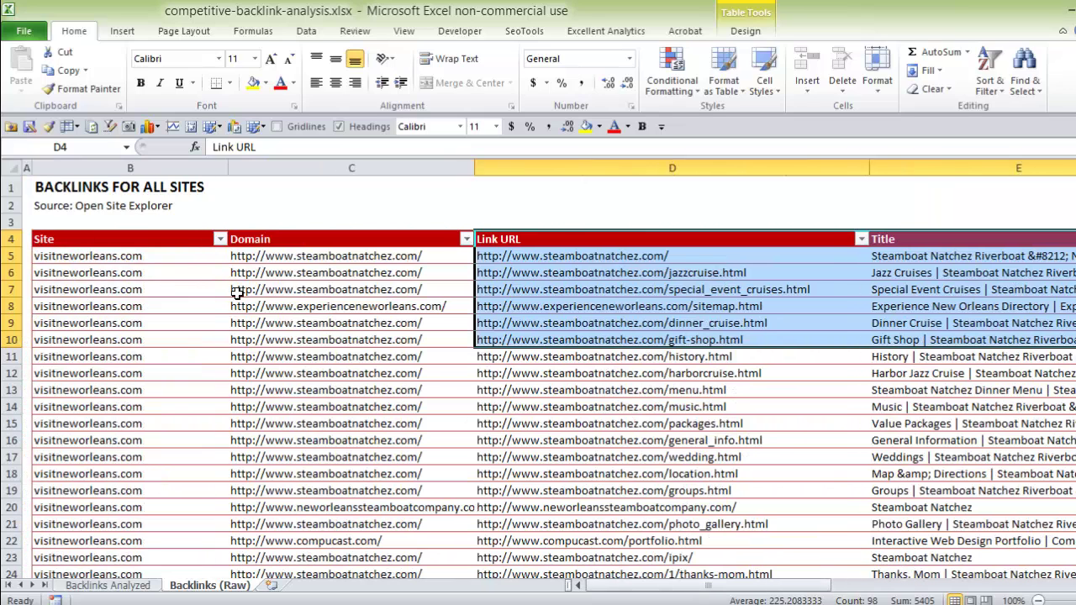
{"action": "left_click", "coordinate": [126, 256]}
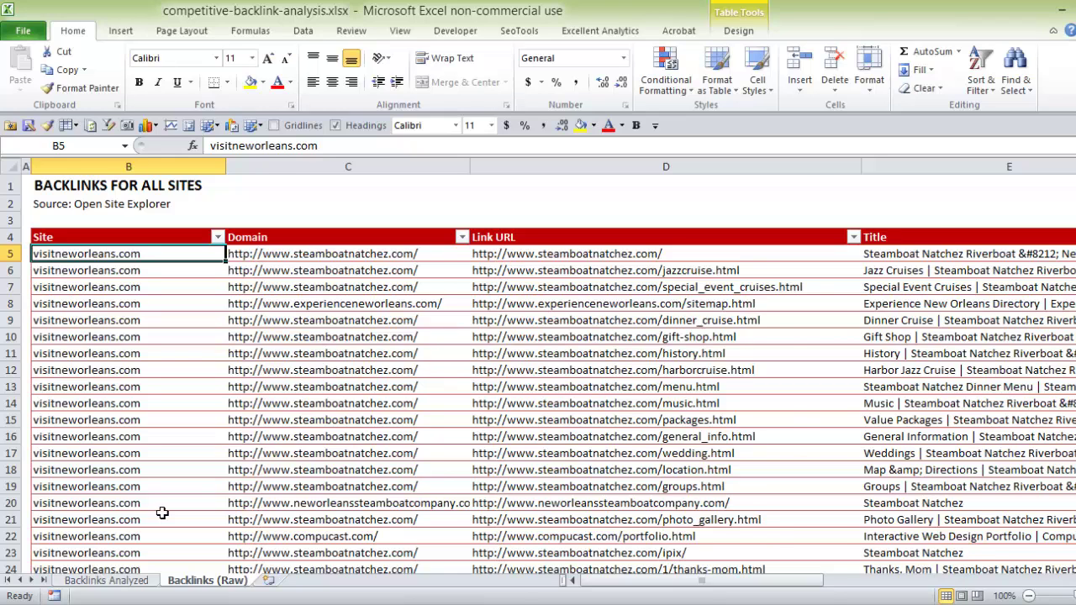
Jump to the end of the data and back to the top, then select the first Domain in C5.
{"action": "key", "text": "ctrl+Down"}
{"action": "scroll", "coordinate": [152, 471], "scroll_direction": "down", "scroll_amount": 1}
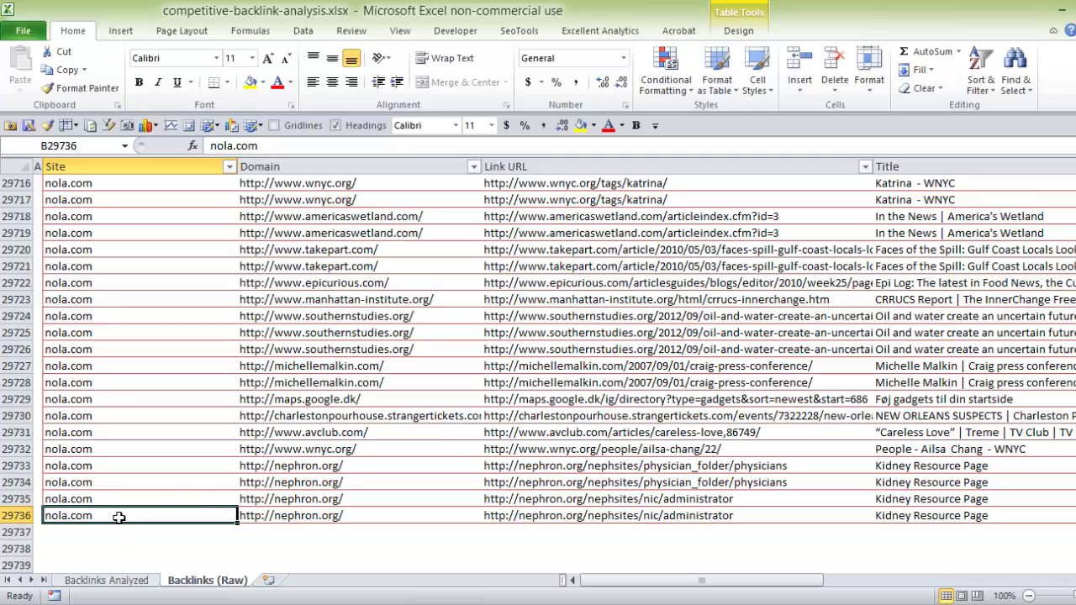
{"action": "left_click", "coordinate": [63, 531]}
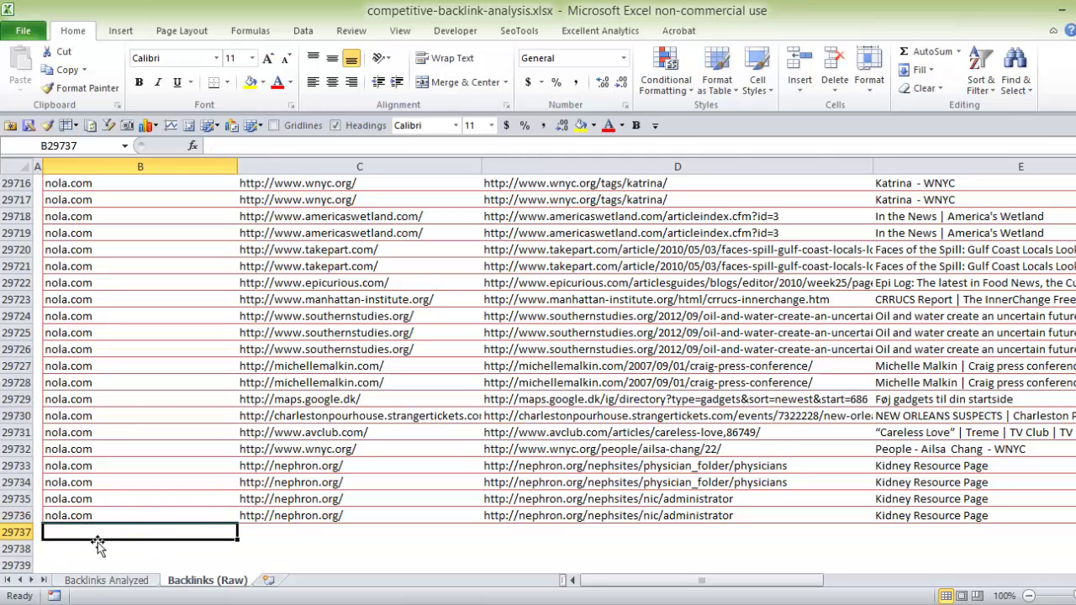
{"action": "left_click", "coordinate": [521, 528]}
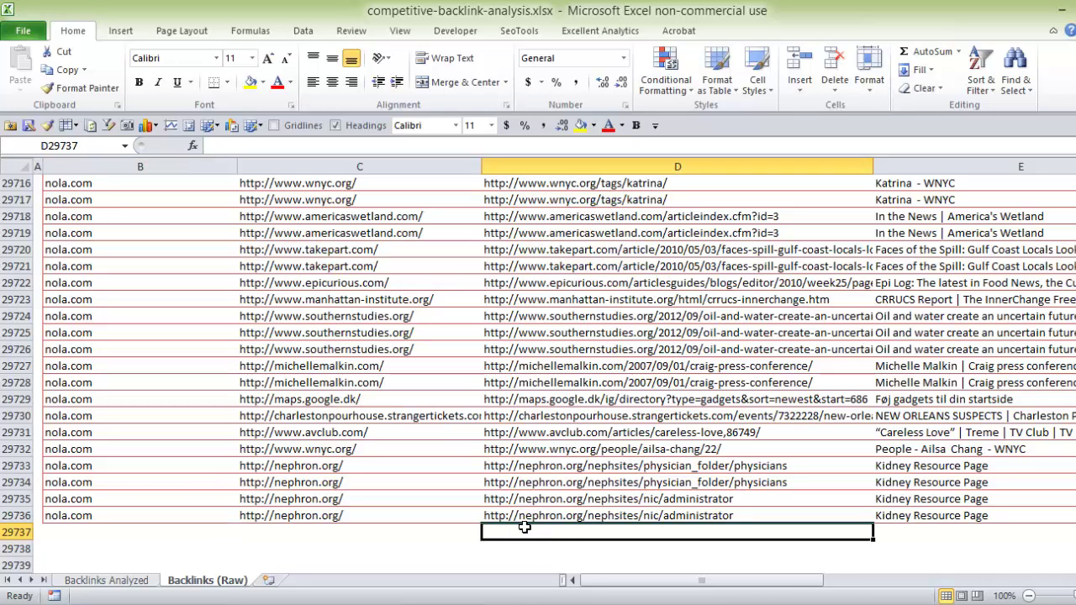
{"action": "left_click", "coordinate": [61, 529]}
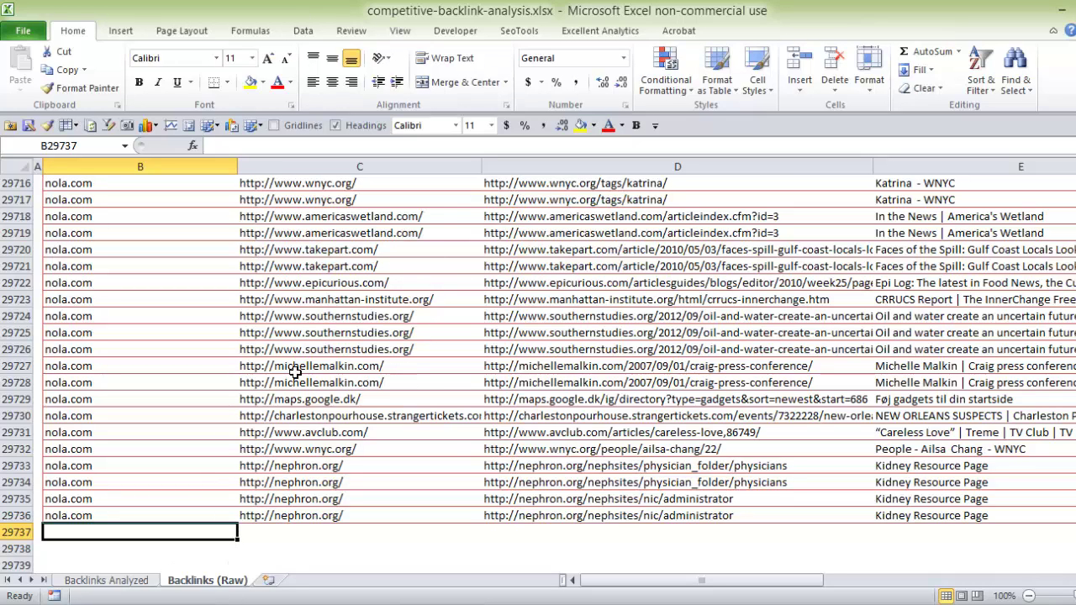
{"action": "key", "text": "ctrl+Up"}
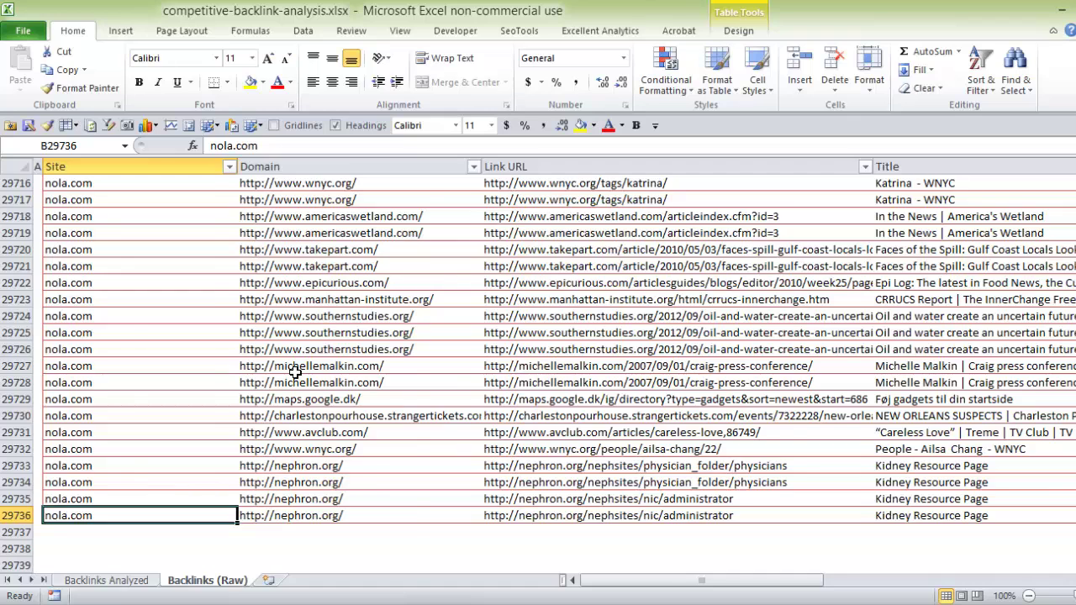
{"action": "key", "text": "ctrl+Up"}
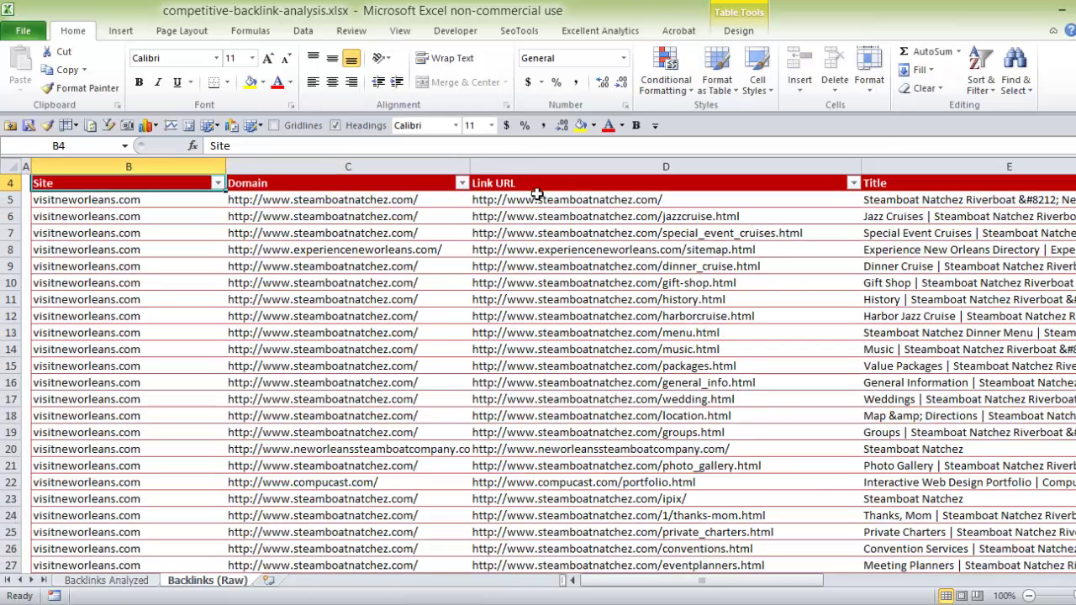
{"action": "left_click", "coordinate": [254, 199]}
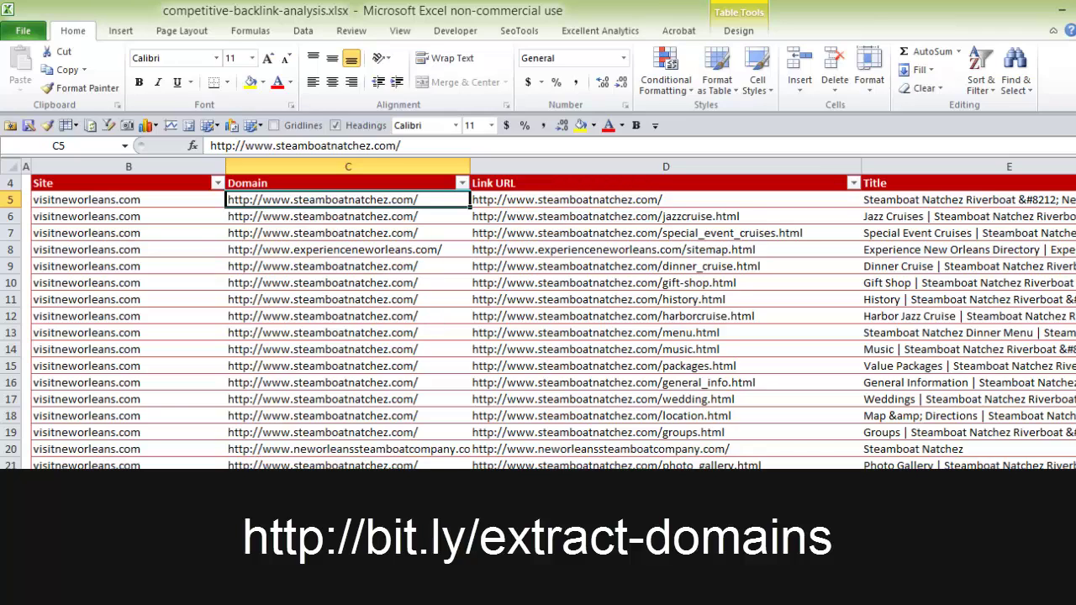
Switch to the Backlinks Analyzed sheet.
{"action": "scroll", "coordinate": [586, 432], "scroll_direction": "up", "scroll_amount": 1}
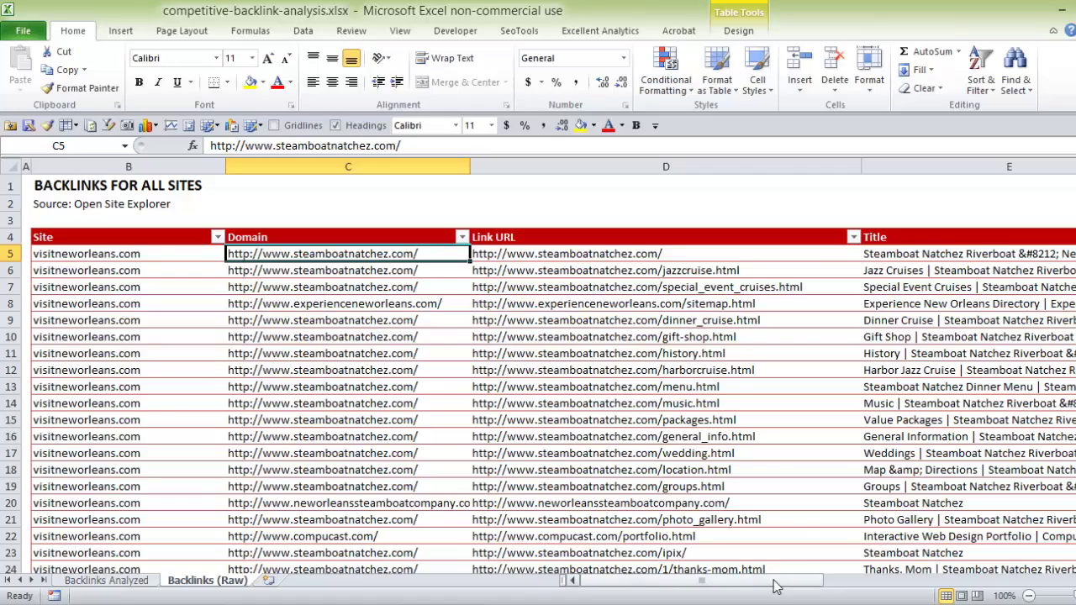
{"action": "mouse_move", "coordinate": [781, 583]}
{"action": "left_mouse_down"}
{"action": "mouse_move", "coordinate": [849, 584]}
{"action": "mouse_move", "coordinate": [781, 584]}
{"action": "left_mouse_up"}
{"action": "left_click", "coordinate": [107, 580]}
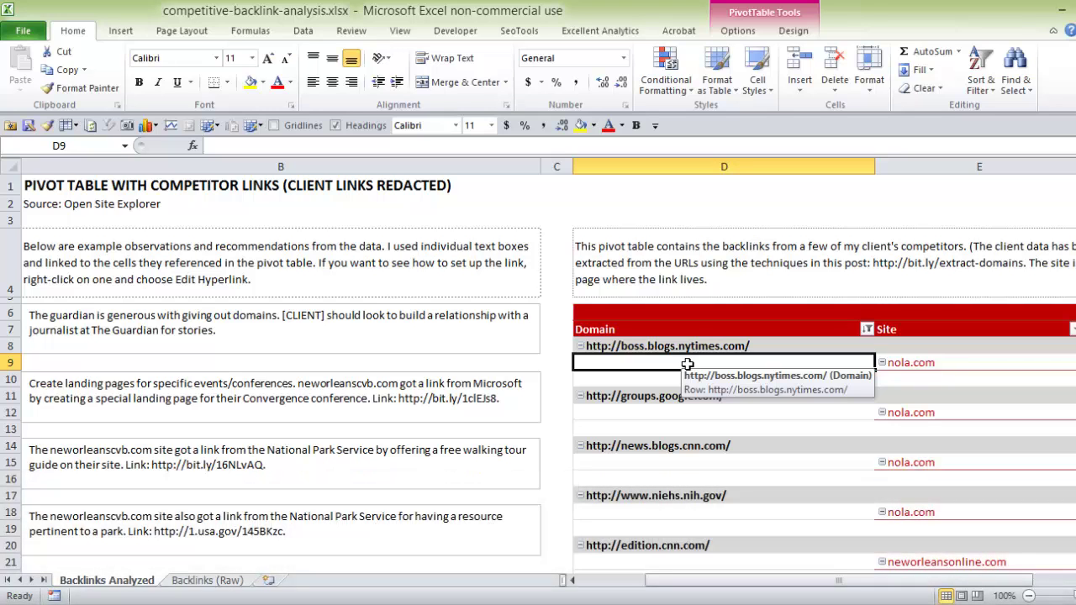
Show the PivotTable Field List from PivotTable Tools Options, briefly hide it, and show it again.
{"action": "scroll", "coordinate": [734, 549], "scroll_direction": "right", "scroll_amount": 2}
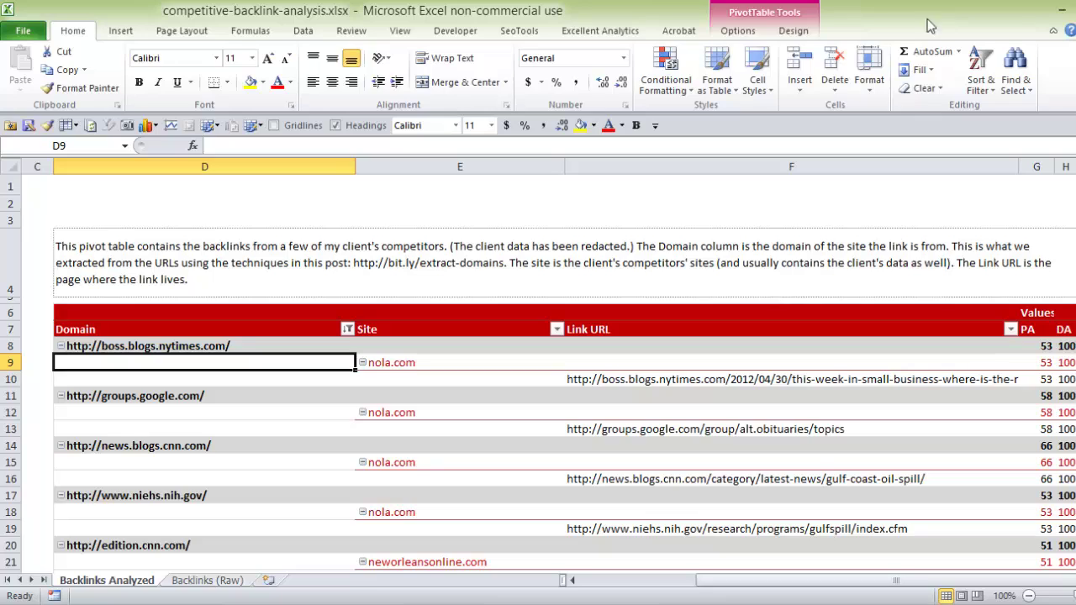
{"action": "left_click", "coordinate": [793, 30]}
{"action": "left_click", "coordinate": [749, 26]}
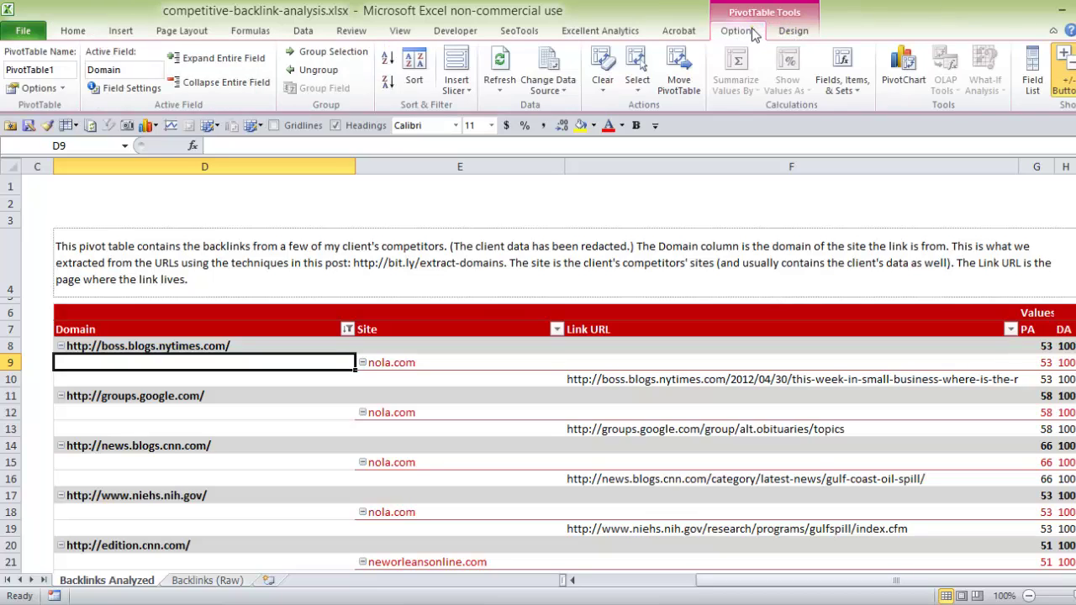
{"action": "left_click", "coordinate": [976, 83]}
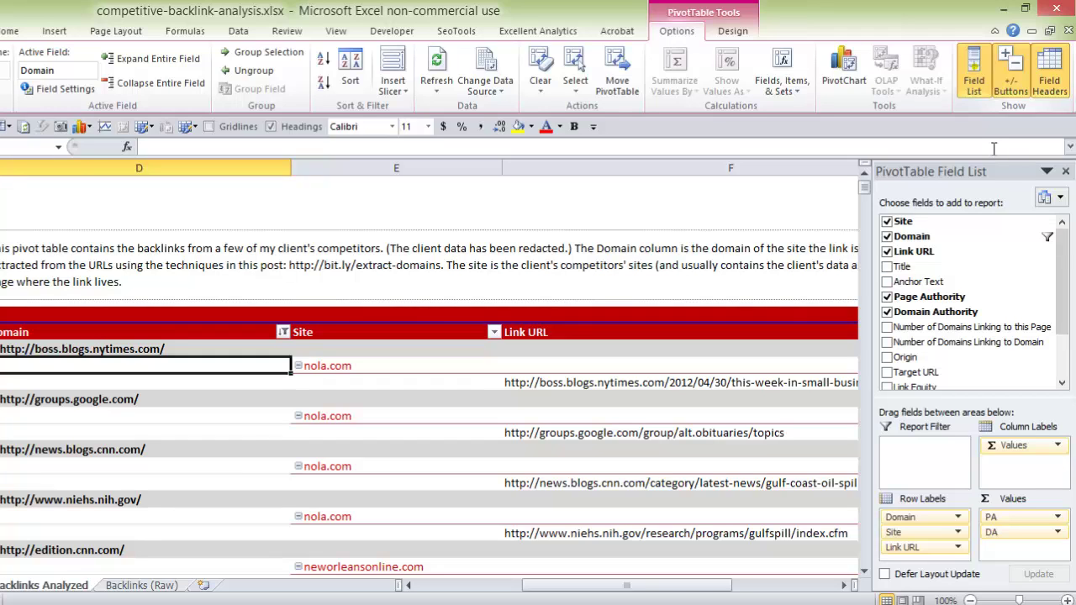
{"action": "left_click", "coordinate": [1066, 171]}
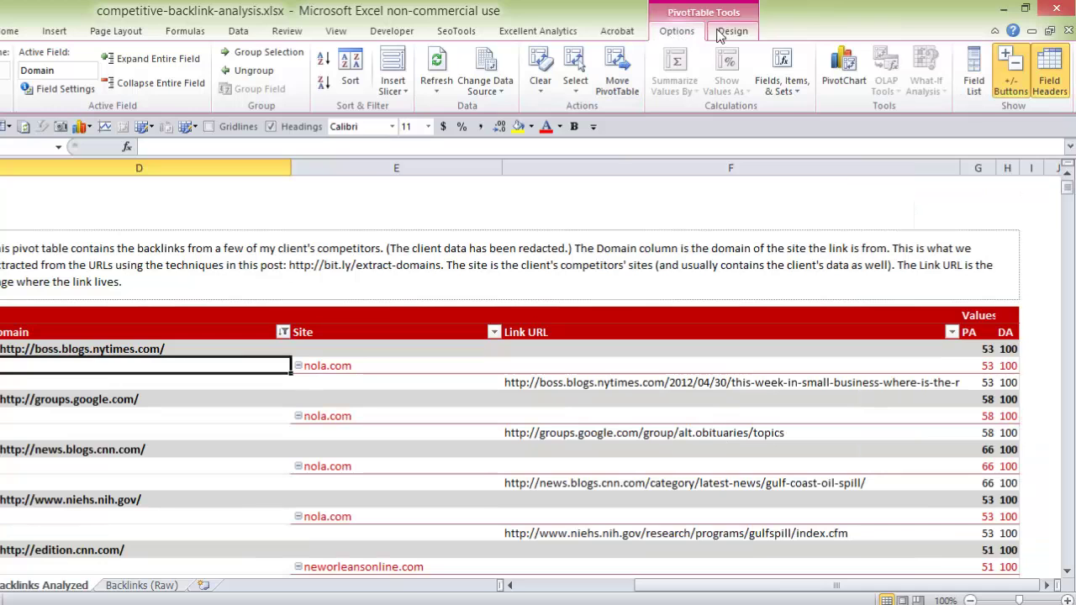
{"action": "left_click", "coordinate": [969, 67]}
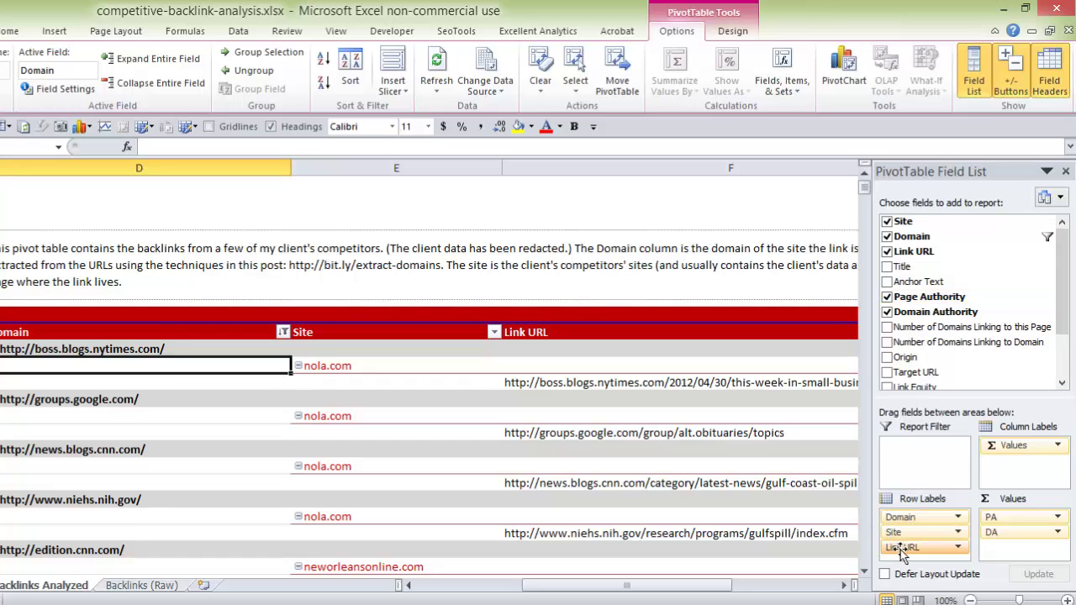
{"action": "mouse_move", "coordinate": [685, 589]}
{"action": "left_mouse_down"}
{"action": "mouse_move", "coordinate": [803, 593]}
{"action": "mouse_move", "coordinate": [695, 590]}
{"action": "left_mouse_up"}
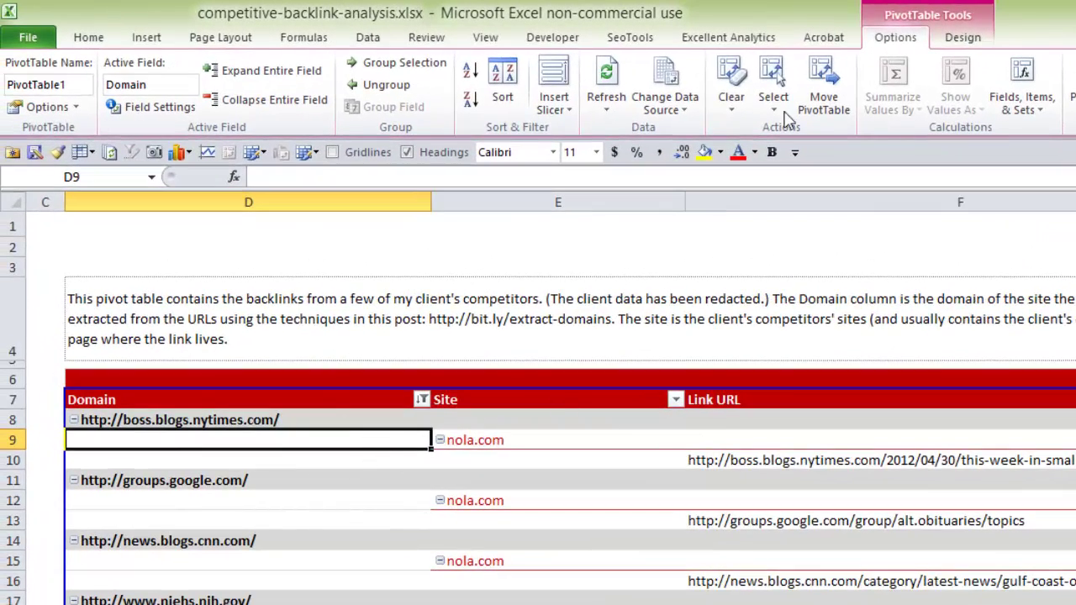
{"action": "left_click", "coordinate": [963, 40]}
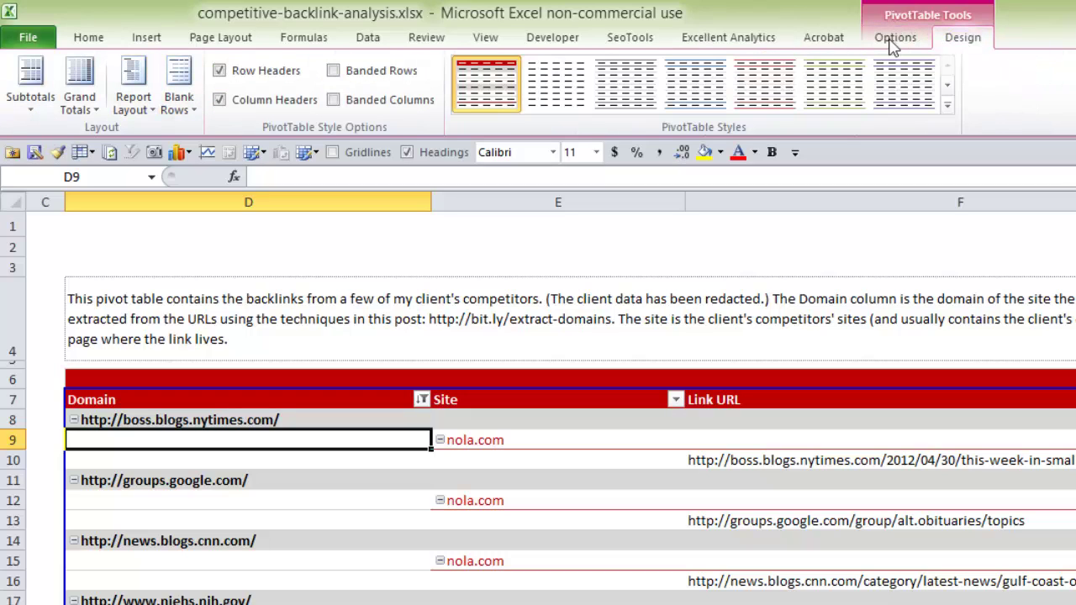
{"action": "left_click", "coordinate": [133, 100]}
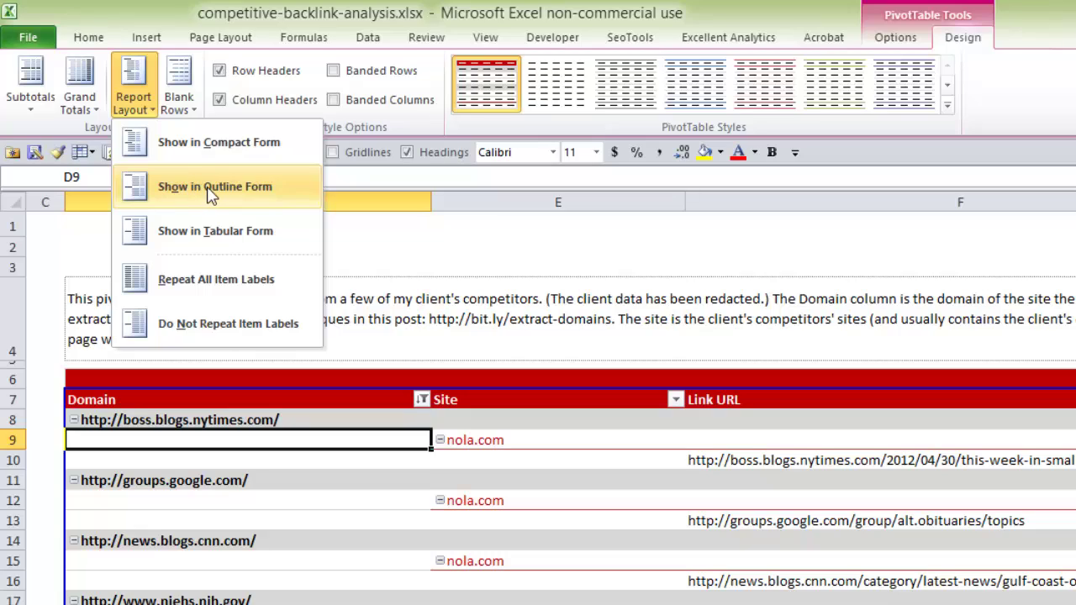
{"action": "left_click", "coordinate": [220, 160]}
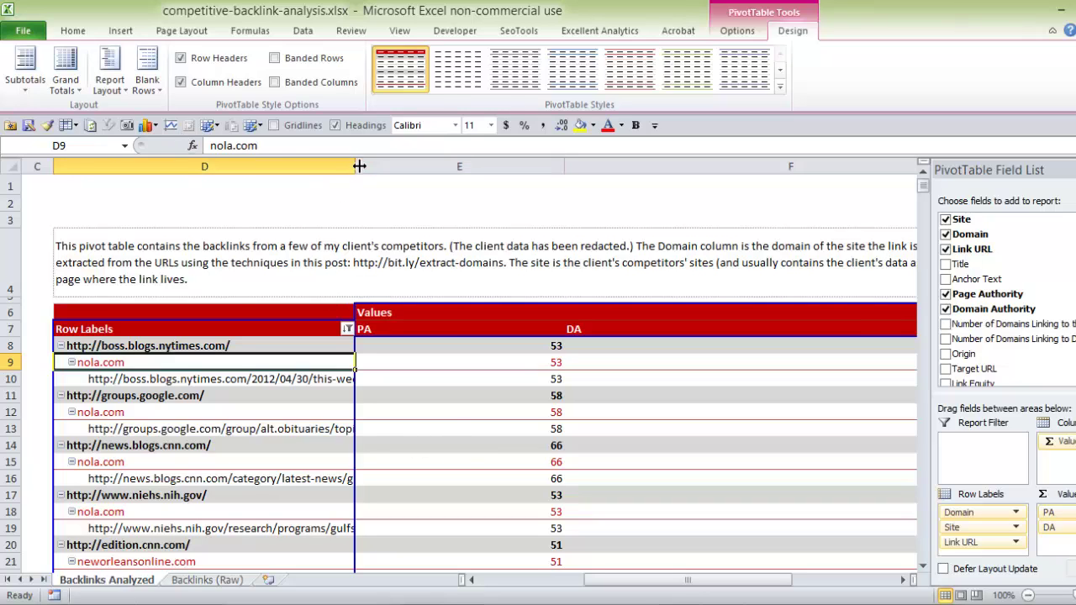
{"action": "left_click_drag", "start_coordinate": [359, 166], "coordinate": [615, 170]}
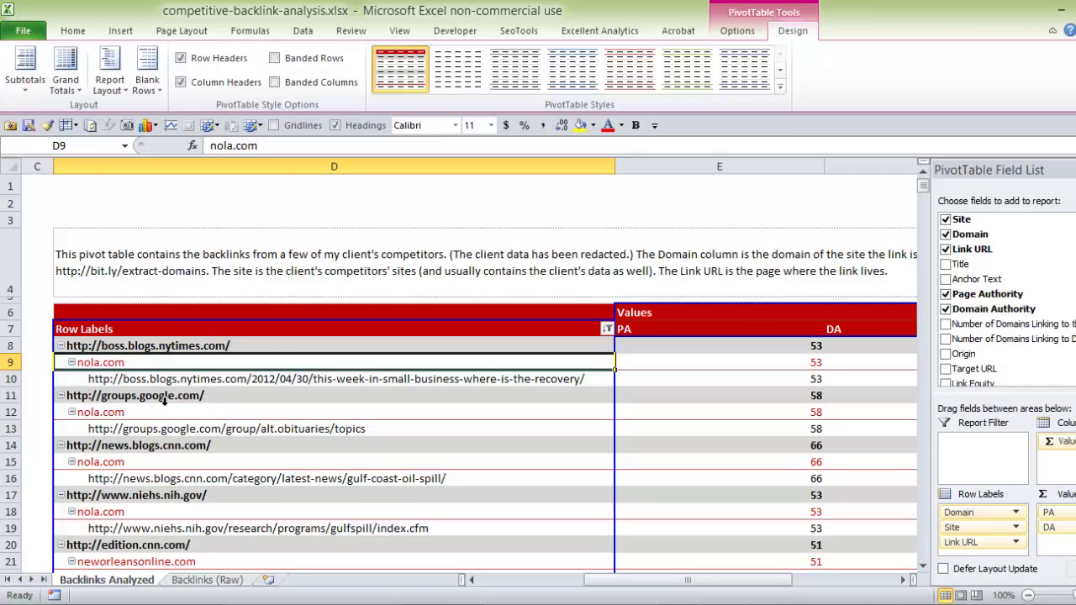
{"action": "scroll", "coordinate": [295, 418], "scroll_direction": "down", "scroll_amount": 4}
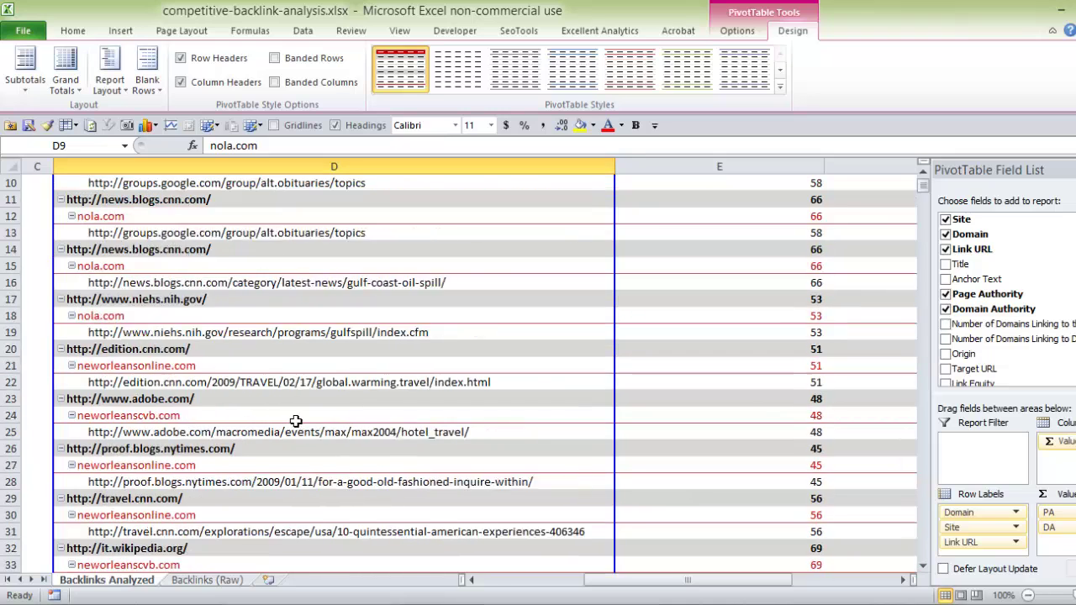
{"action": "scroll", "coordinate": [380, 467], "scroll_direction": "up", "scroll_amount": 4}
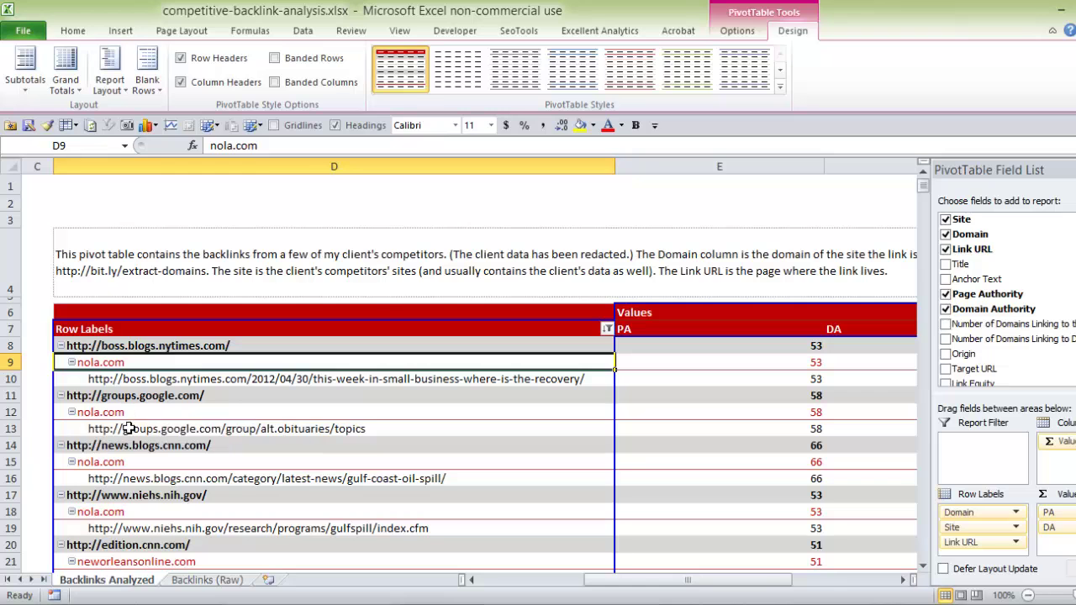
{"action": "mouse_move", "coordinate": [666, 580]}
{"action": "left_mouse_down"}
{"action": "mouse_move", "coordinate": [740, 580]}
{"action": "mouse_move", "coordinate": [562, 580]}
{"action": "mouse_move", "coordinate": [671, 580]}
{"action": "left_mouse_up"}
{"action": "key", "text": "ctrl+z"}
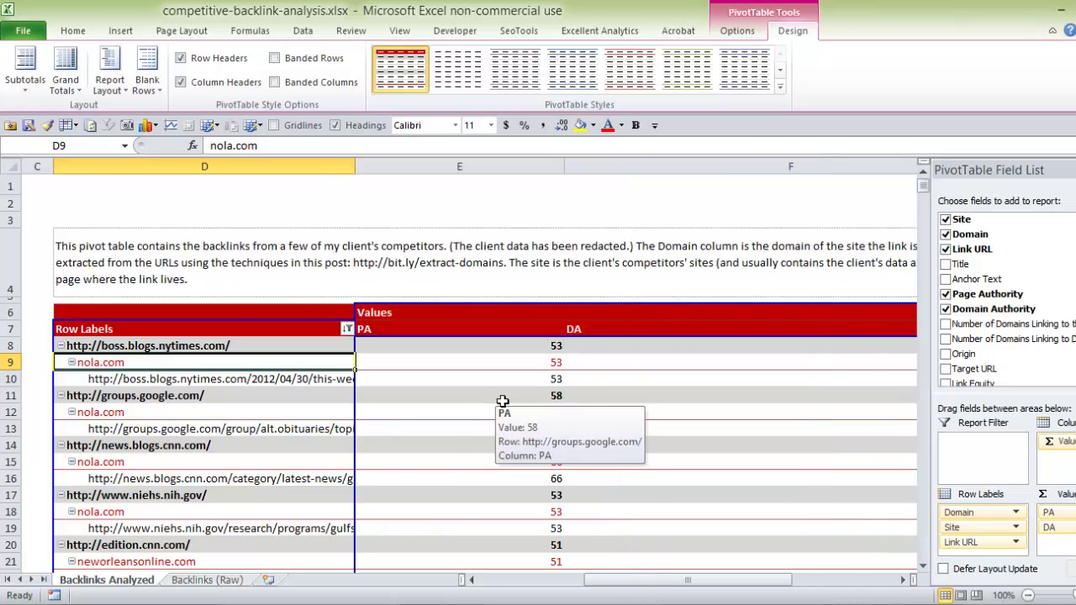
{"action": "key", "text": "ctrl+z"}
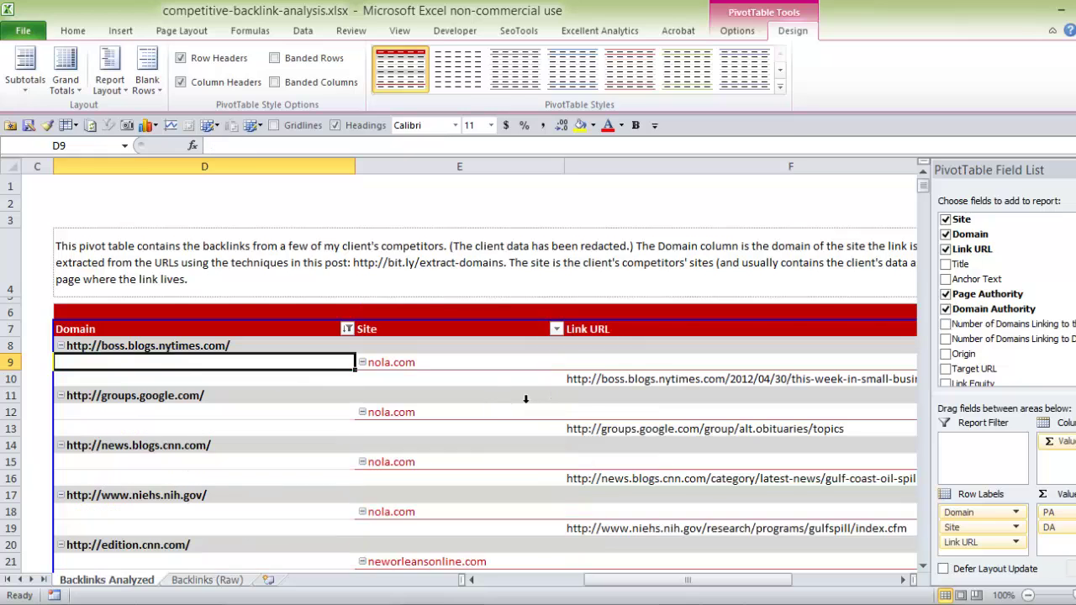
Close the Report Layout choices without changing anything, then scroll down through the pivot table.
{"action": "left_click", "coordinate": [110, 80]}
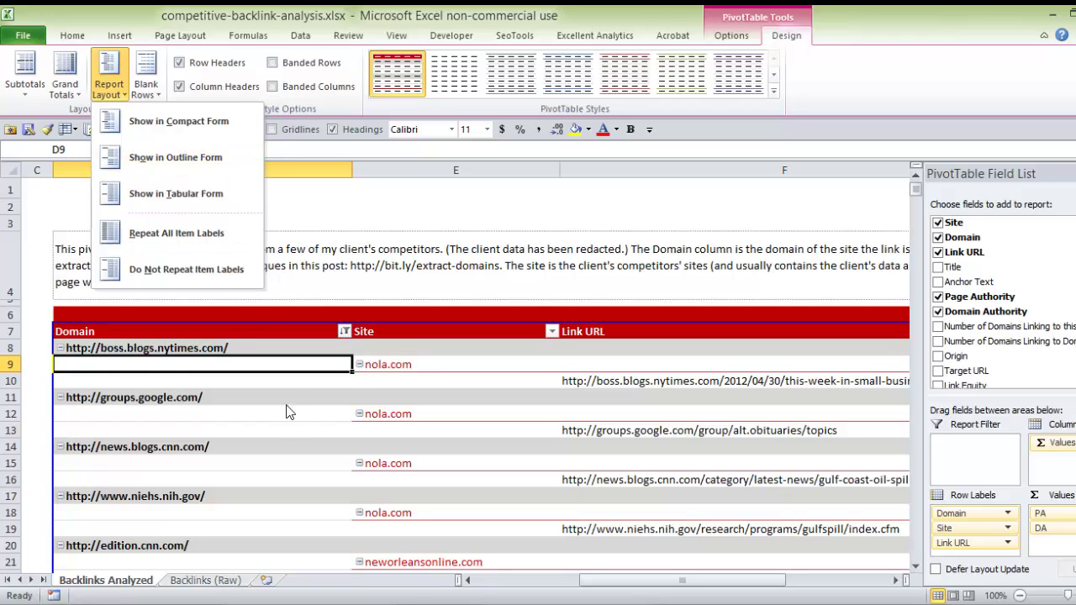
{"action": "left_click", "coordinate": [286, 405]}
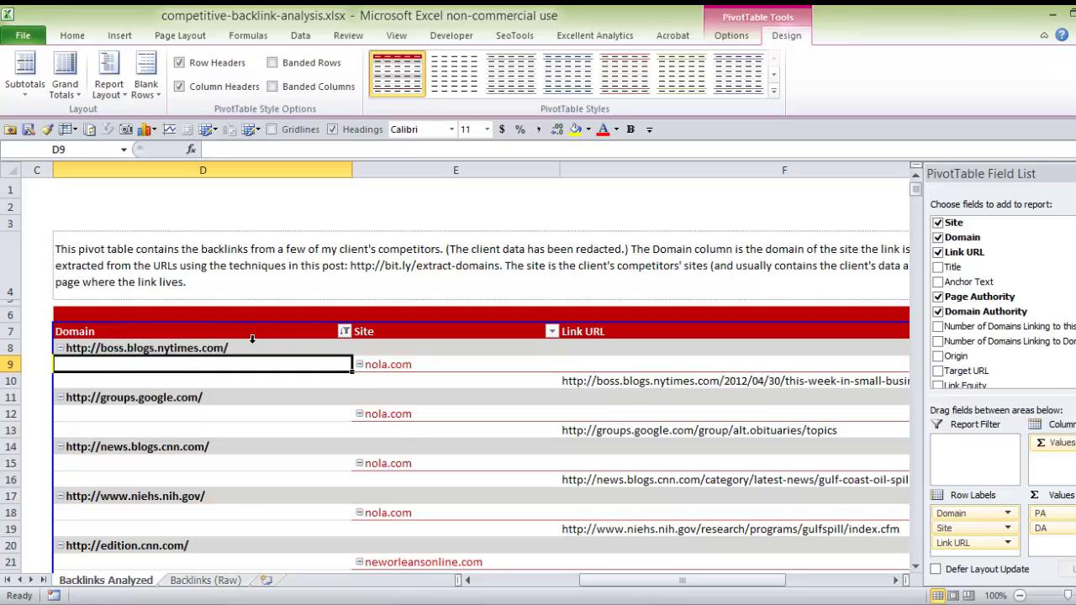
{"action": "scroll", "coordinate": [402, 448], "scroll_direction": "down", "scroll_amount": 1}
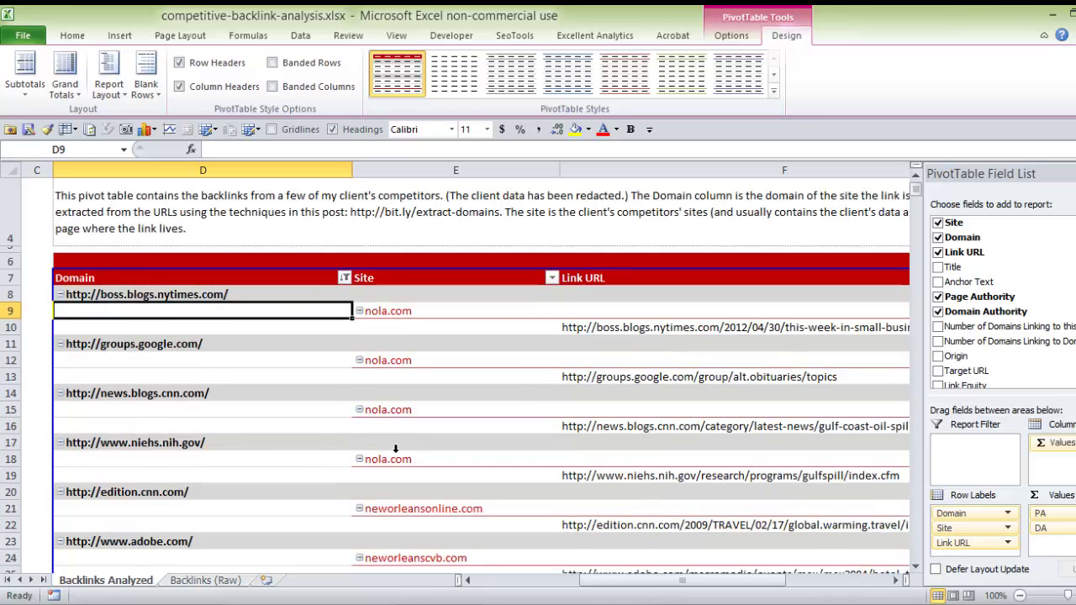
{"action": "scroll", "coordinate": [395, 451], "scroll_direction": "down", "scroll_amount": 1}
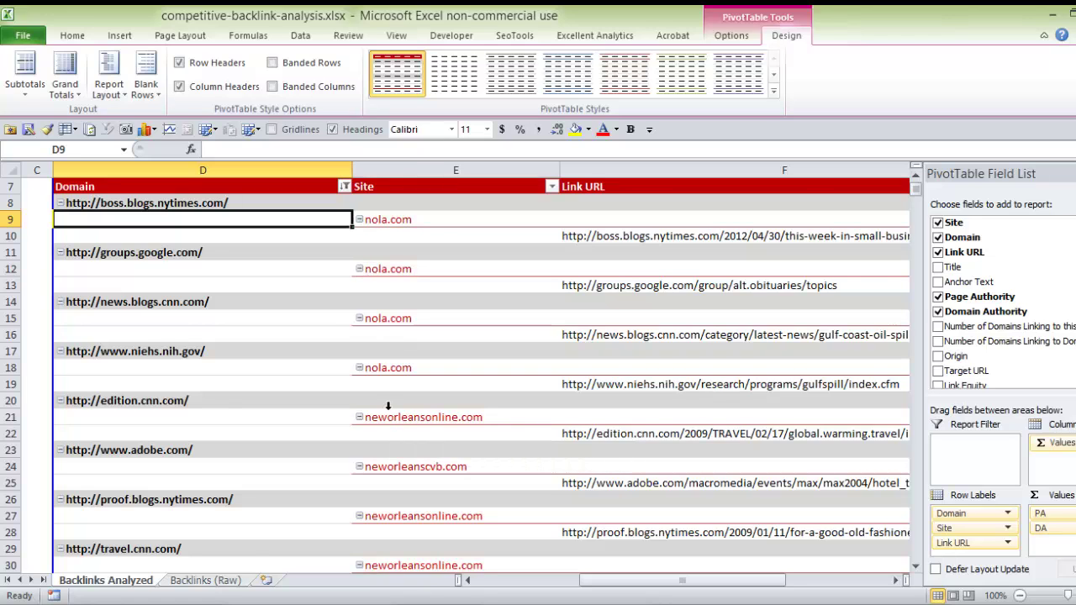
{"action": "scroll", "coordinate": [388, 407], "scroll_direction": "down", "scroll_amount": 6}
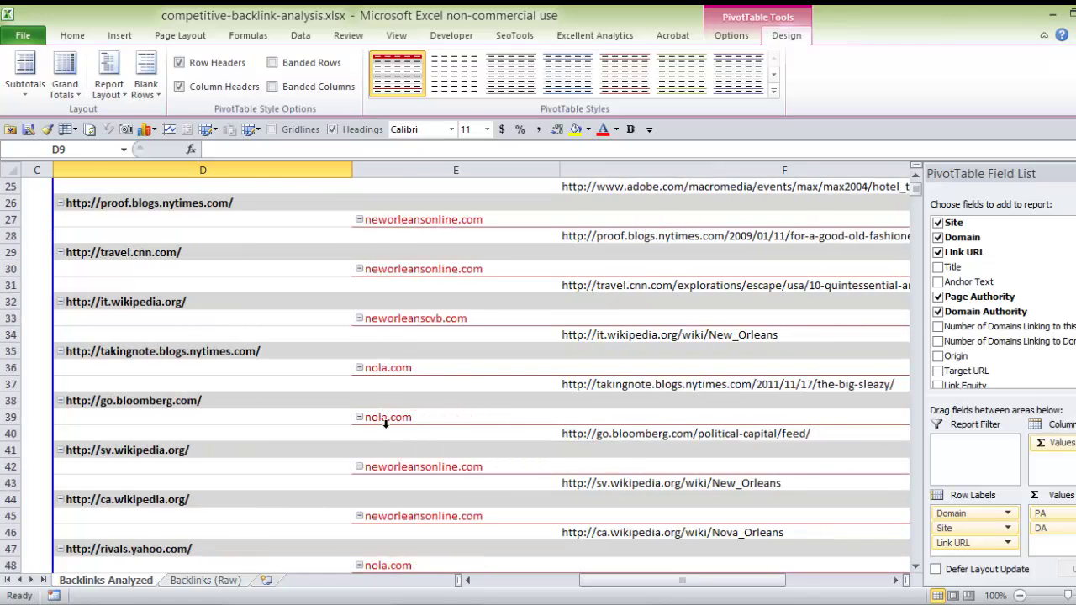
{"action": "scroll", "coordinate": [386, 424], "scroll_direction": "down", "scroll_amount": 7}
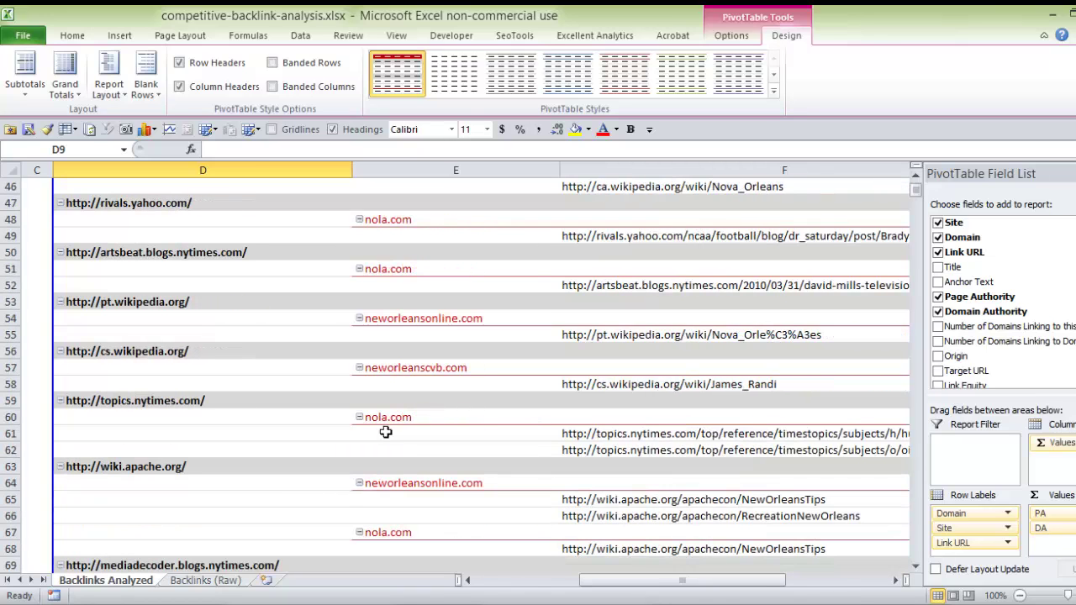
{"action": "scroll", "coordinate": [396, 429], "scroll_direction": "down", "scroll_amount": 1}
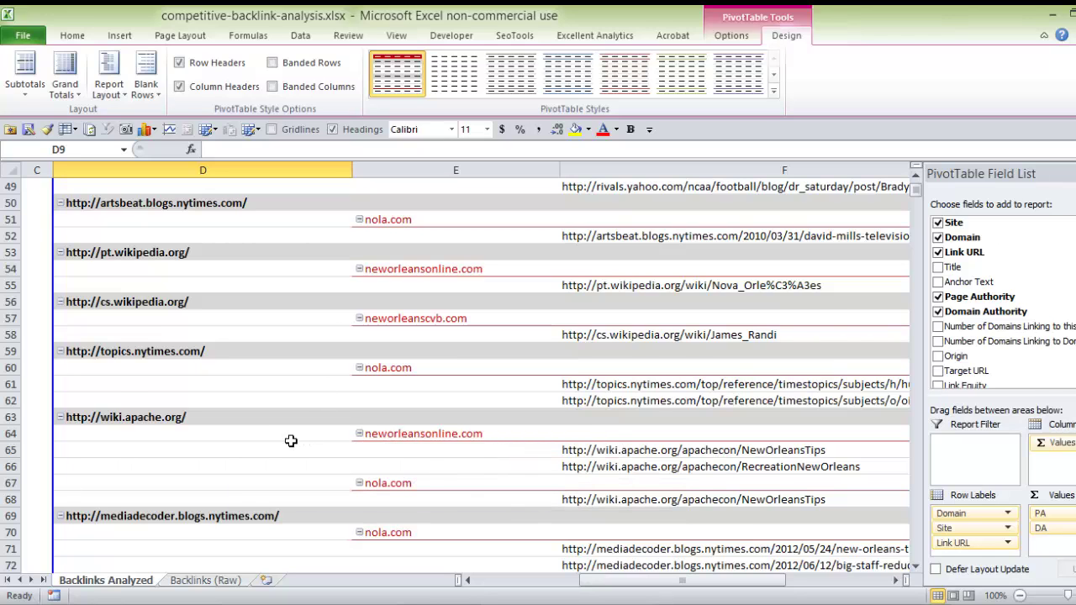
Bring the PA and DA columns into view and right-click the DA value in H8.
{"action": "scroll", "coordinate": [291, 440], "scroll_direction": "up", "scroll_amount": 16}
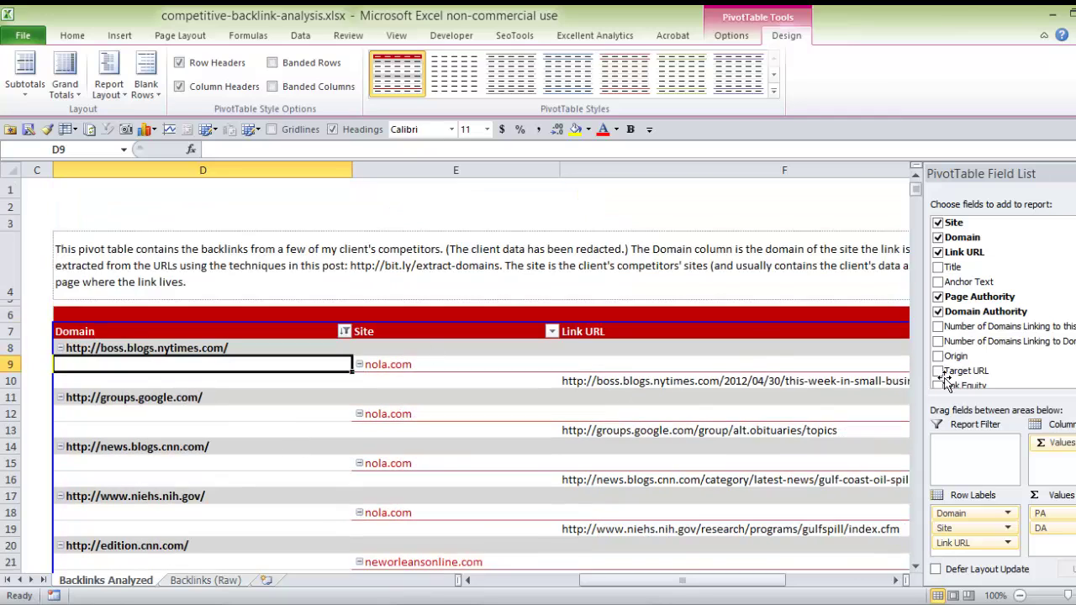
{"action": "left_click_drag", "start_coordinate": [683, 580], "coordinate": [707, 580]}
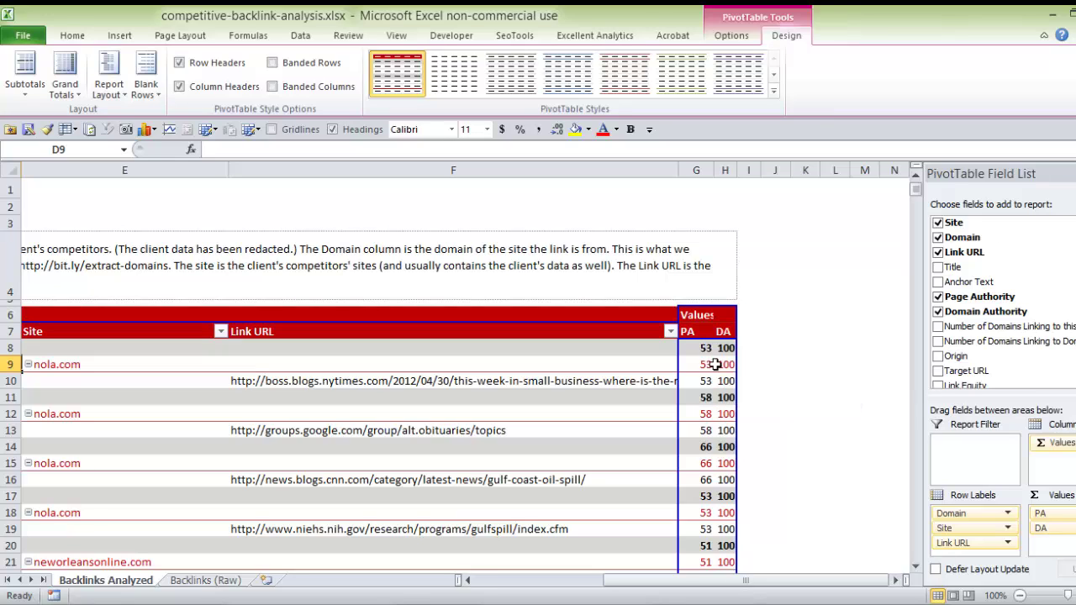
{"action": "right_click", "coordinate": [725, 351]}
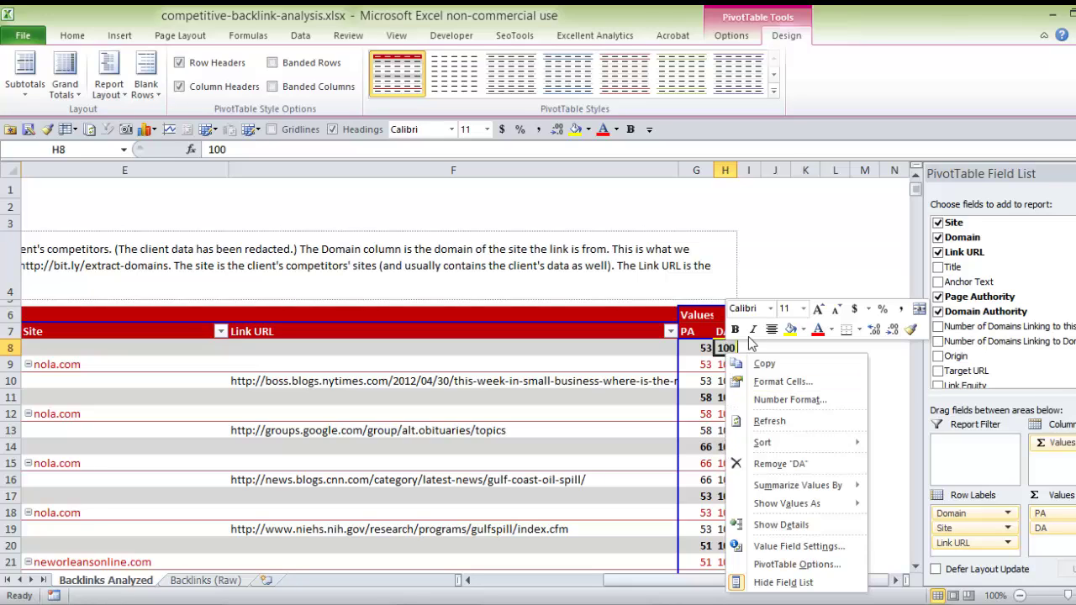
Reopen the H8 DA value's menu to view the Sort choices, then close it without sorting.
{"action": "left_click", "coordinate": [757, 267]}
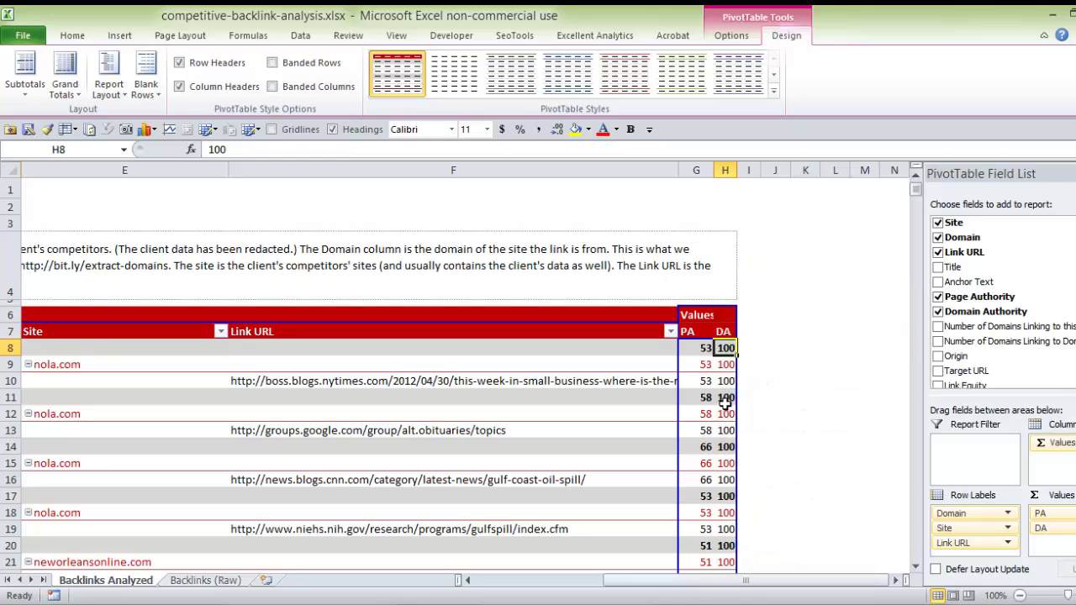
{"action": "right_click", "coordinate": [726, 350]}
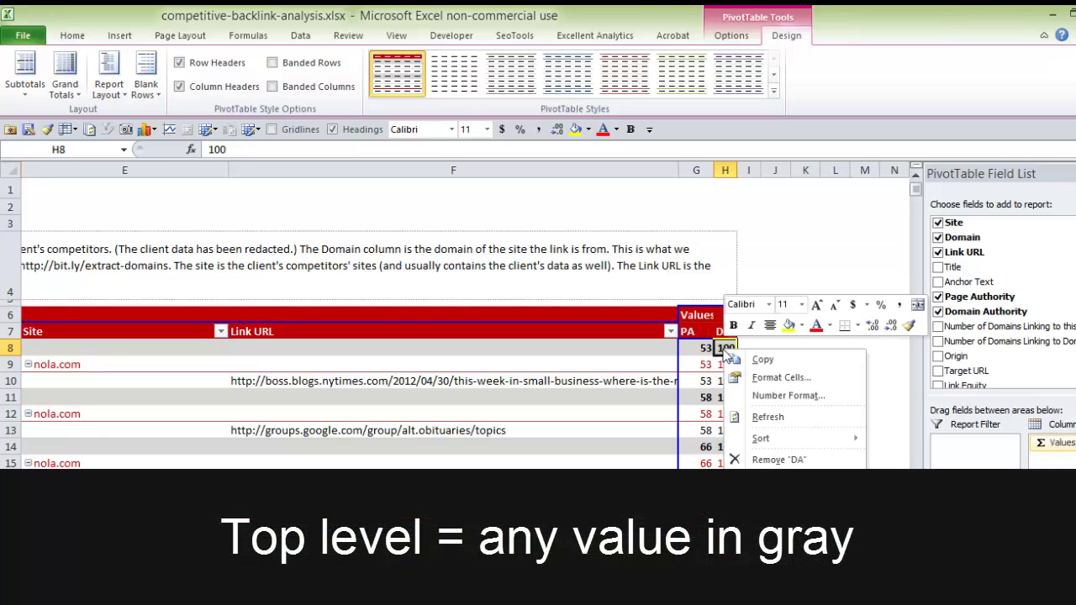
{"action": "mouse_move", "coordinate": [799, 438]}
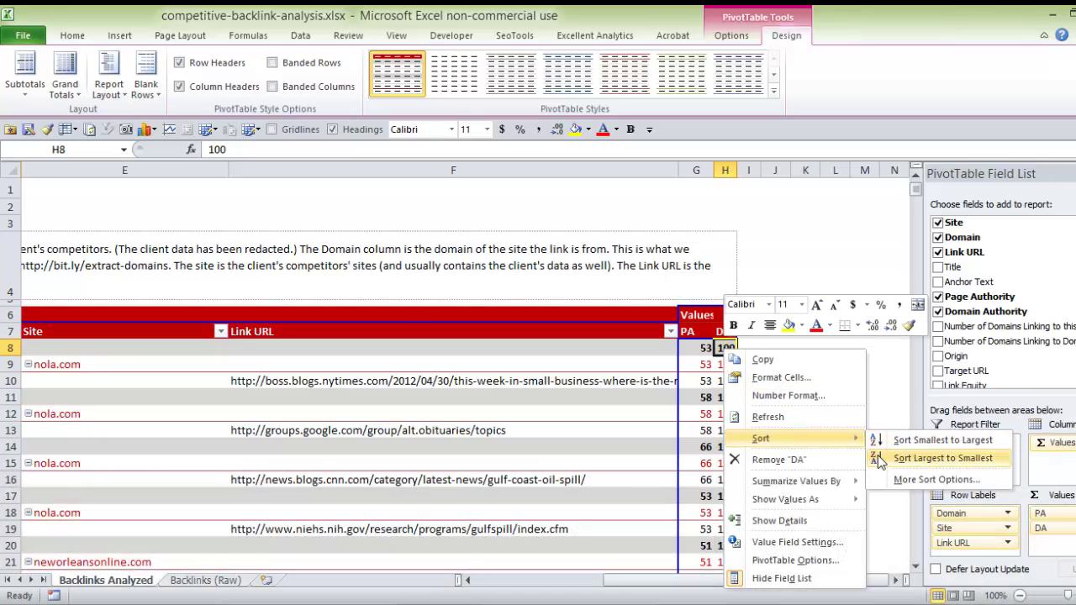
{"action": "left_click", "coordinate": [753, 232]}
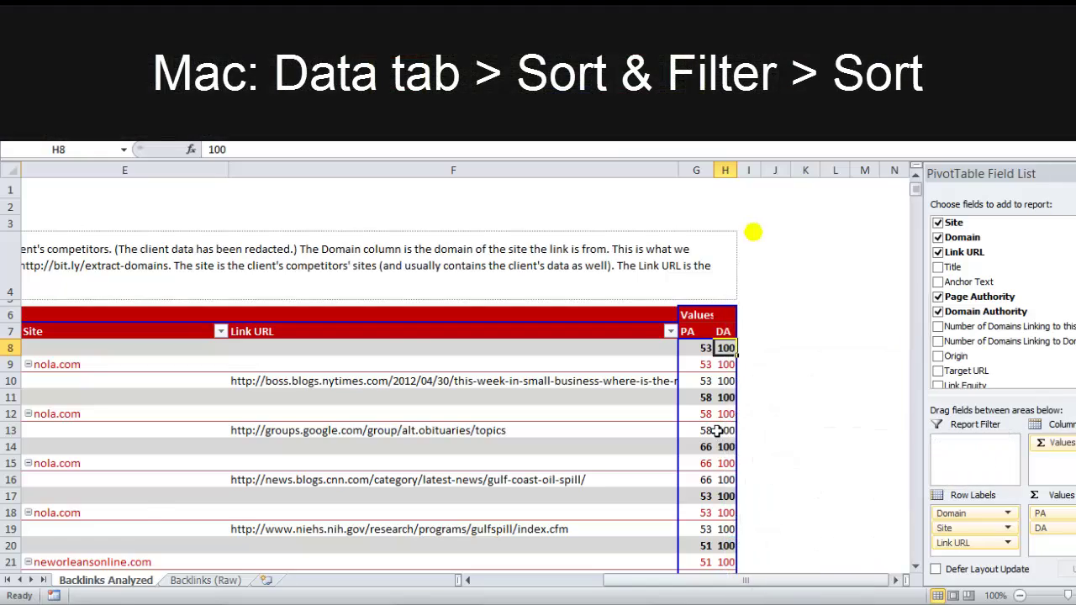
{"action": "scroll", "coordinate": [715, 430], "scroll_direction": "down", "scroll_amount": 5}
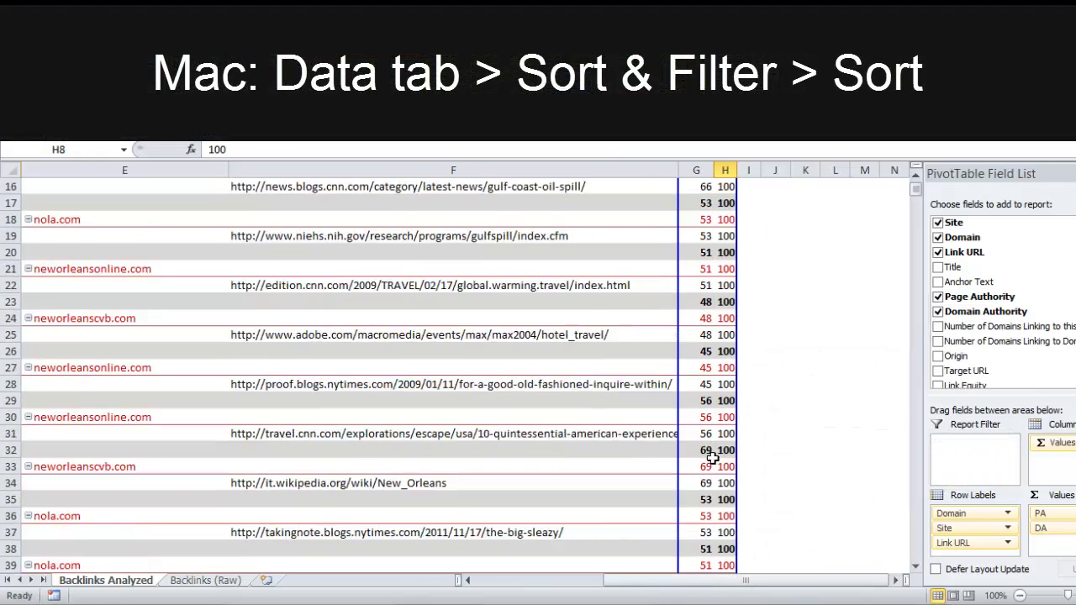
{"action": "scroll", "coordinate": [712, 457], "scroll_direction": "down", "scroll_amount": 9}
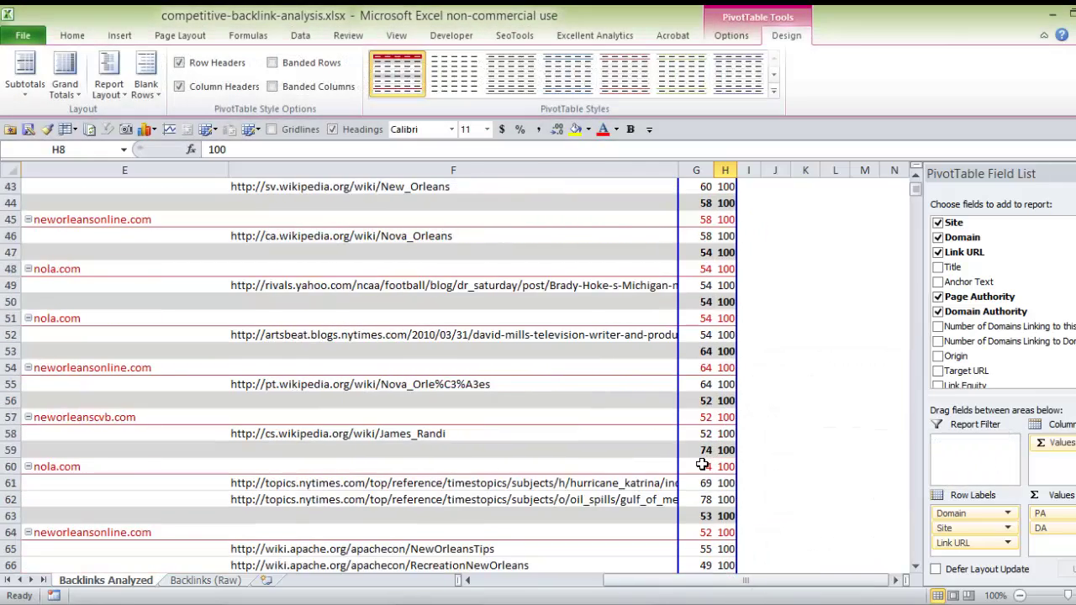
{"action": "scroll", "coordinate": [702, 464], "scroll_direction": "down", "scroll_amount": 1}
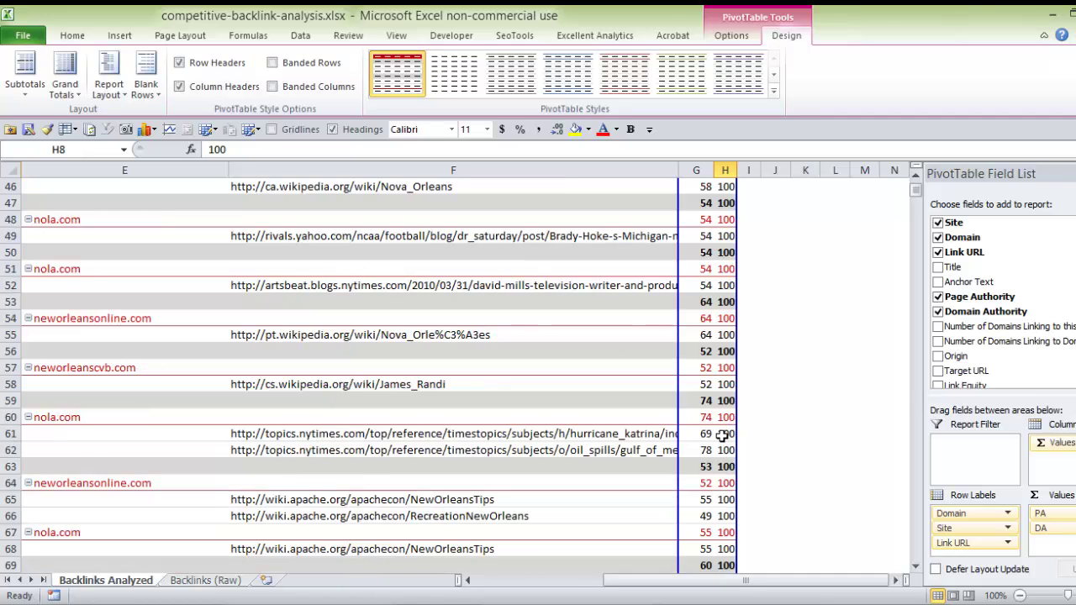
{"action": "scroll", "coordinate": [727, 454], "scroll_direction": "down", "scroll_amount": 3}
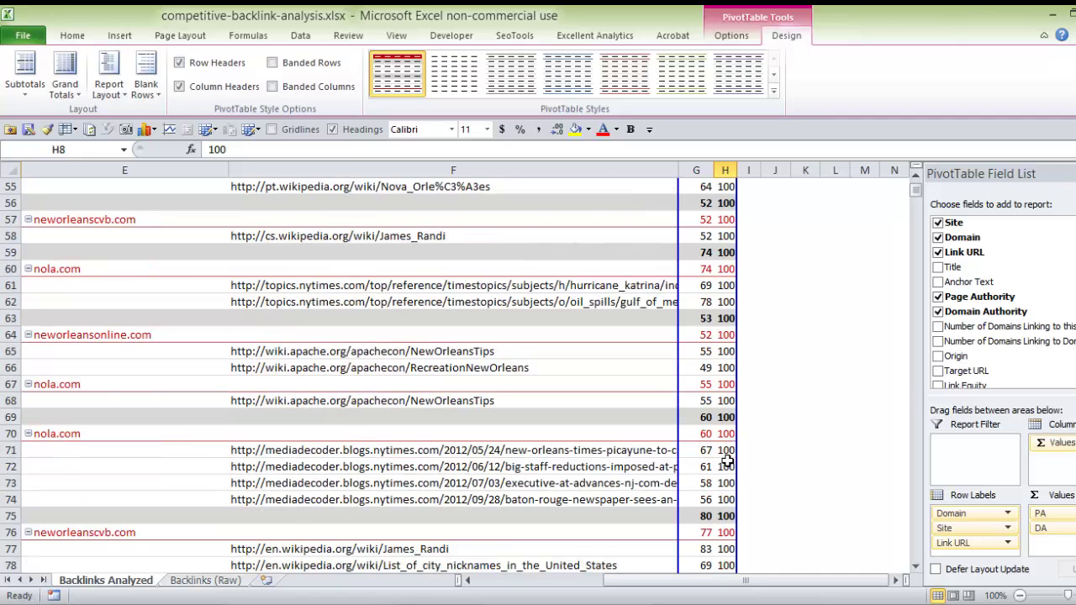
{"action": "scroll", "coordinate": [727, 463], "scroll_direction": "down", "scroll_amount": 14}
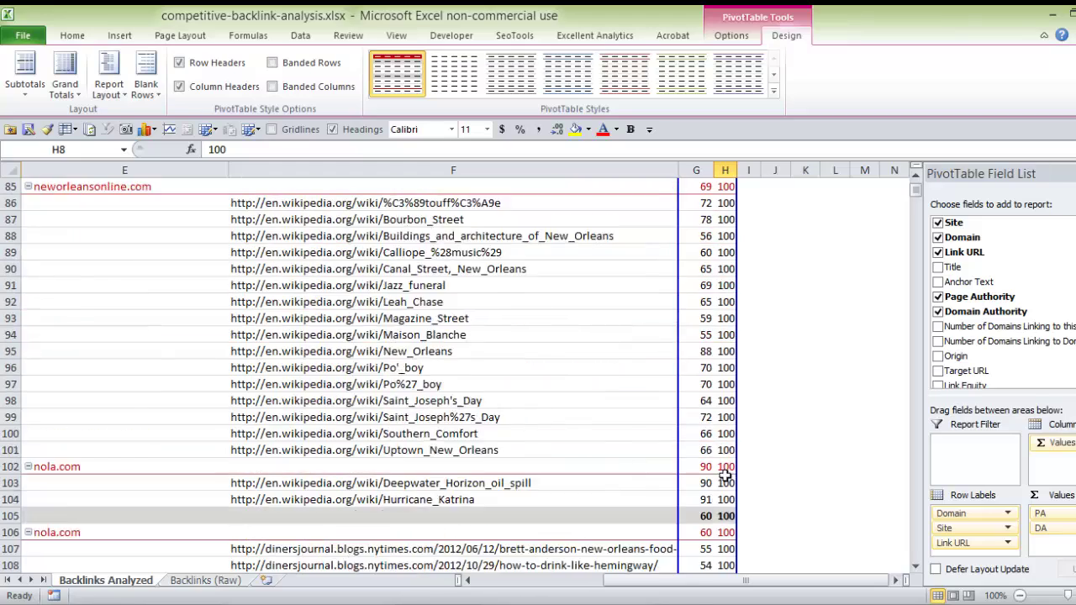
{"action": "scroll", "coordinate": [727, 473], "scroll_direction": "down", "scroll_amount": 5}
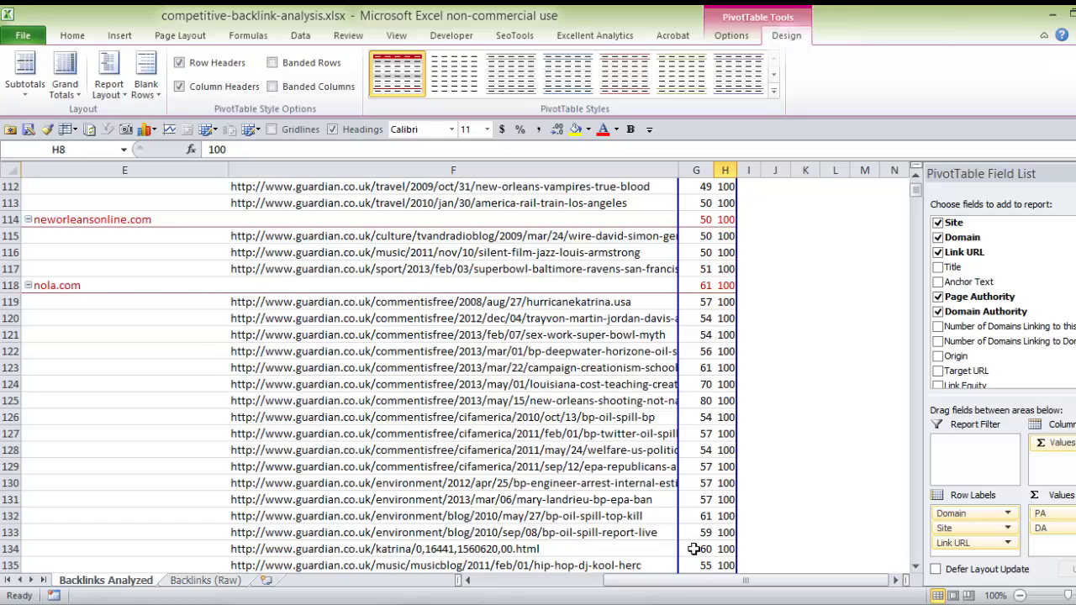
Sort the PA values Largest to Smallest from cell G121, then return to the top of the pivot.
{"action": "mouse_move", "coordinate": [696, 325]}
{"action": "right_click", "coordinate": [696, 336]}
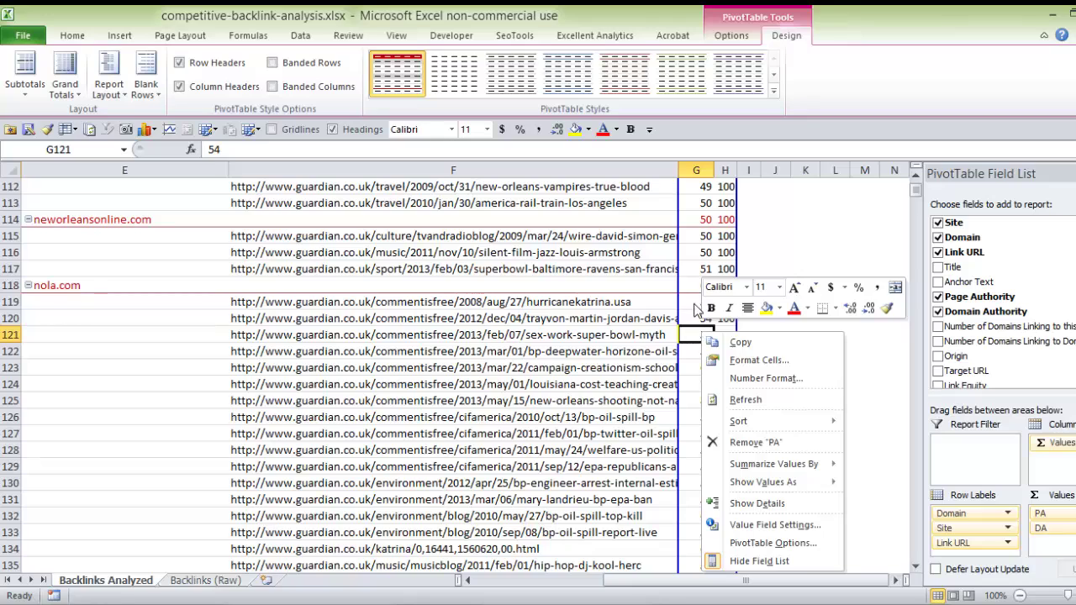
{"action": "key", "text": "Escape"}
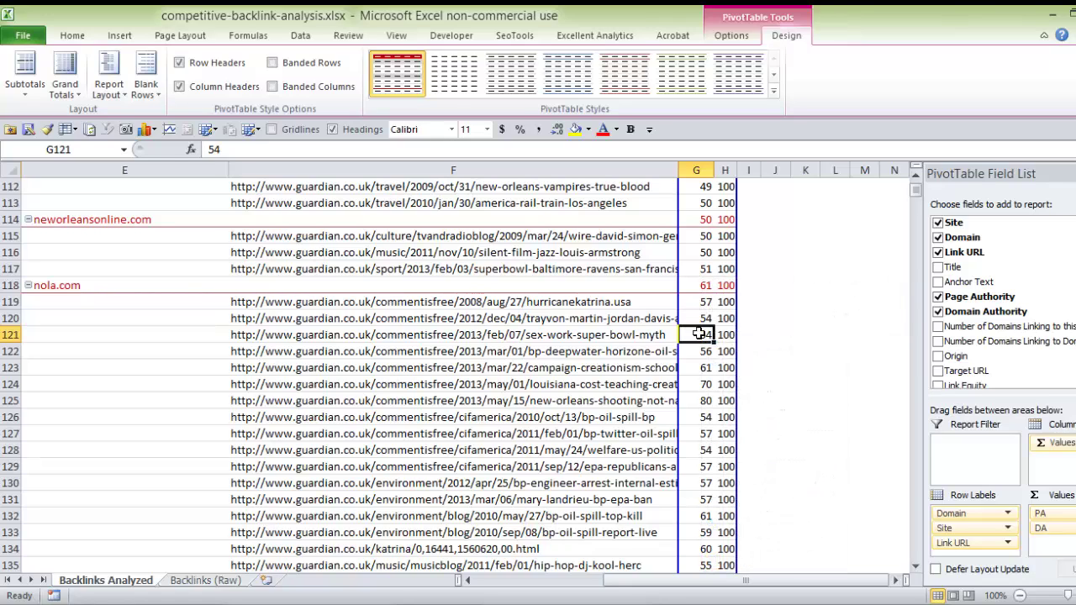
{"action": "right_click", "coordinate": [700, 342]}
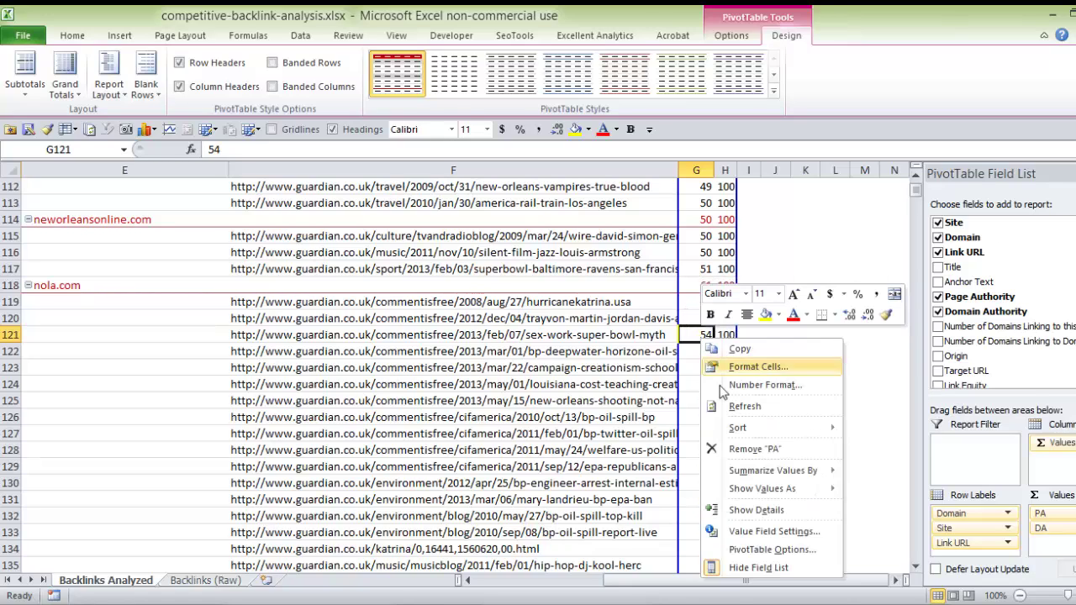
{"action": "mouse_move", "coordinate": [740, 428]}
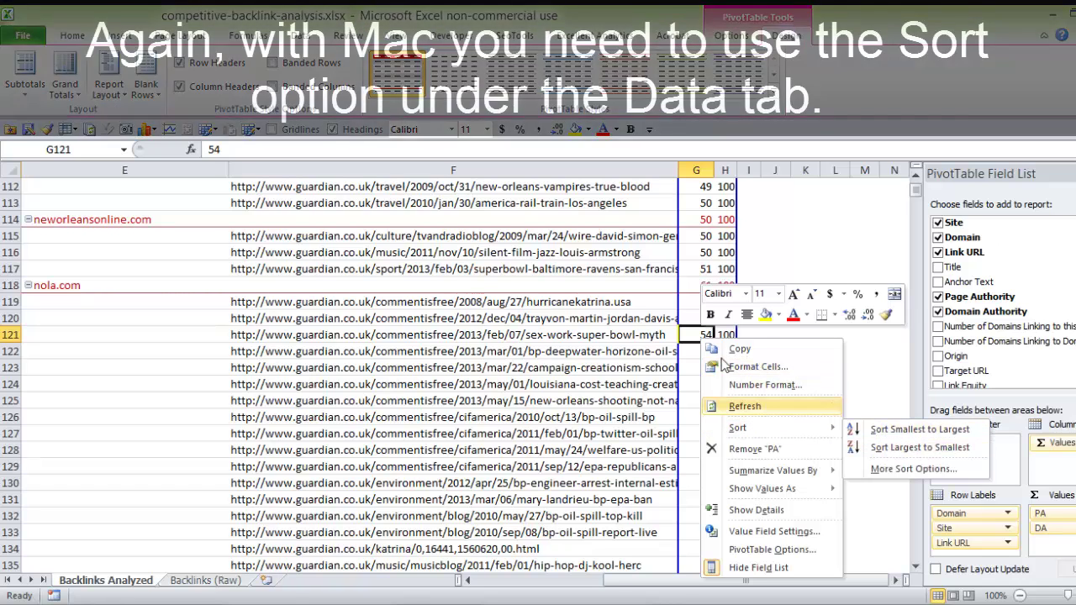
{"action": "left_click", "coordinate": [888, 448]}
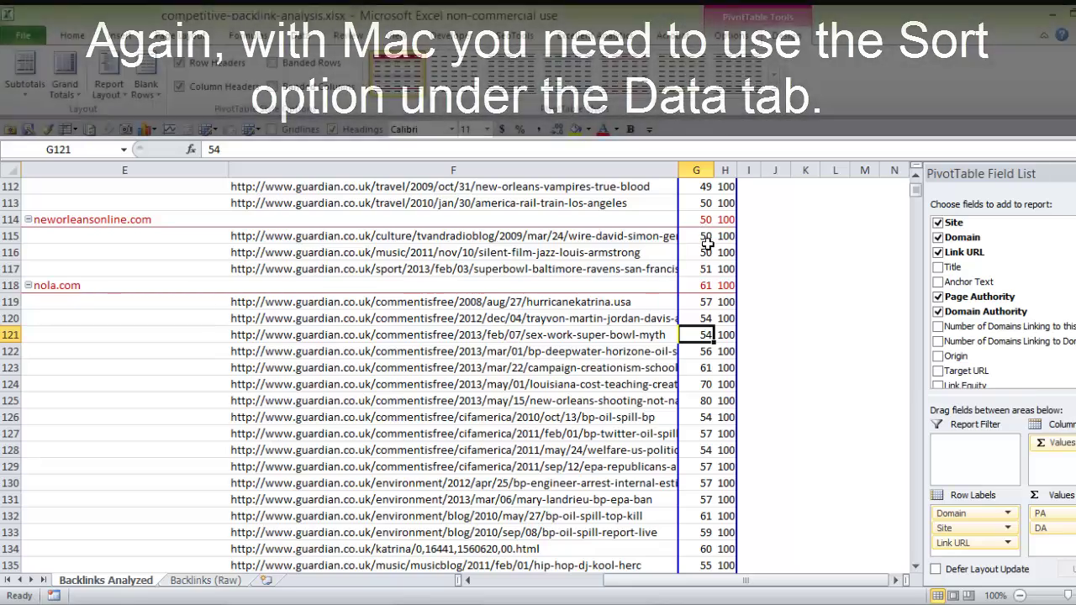
{"action": "scroll", "coordinate": [698, 303], "scroll_direction": "up", "scroll_amount": 1}
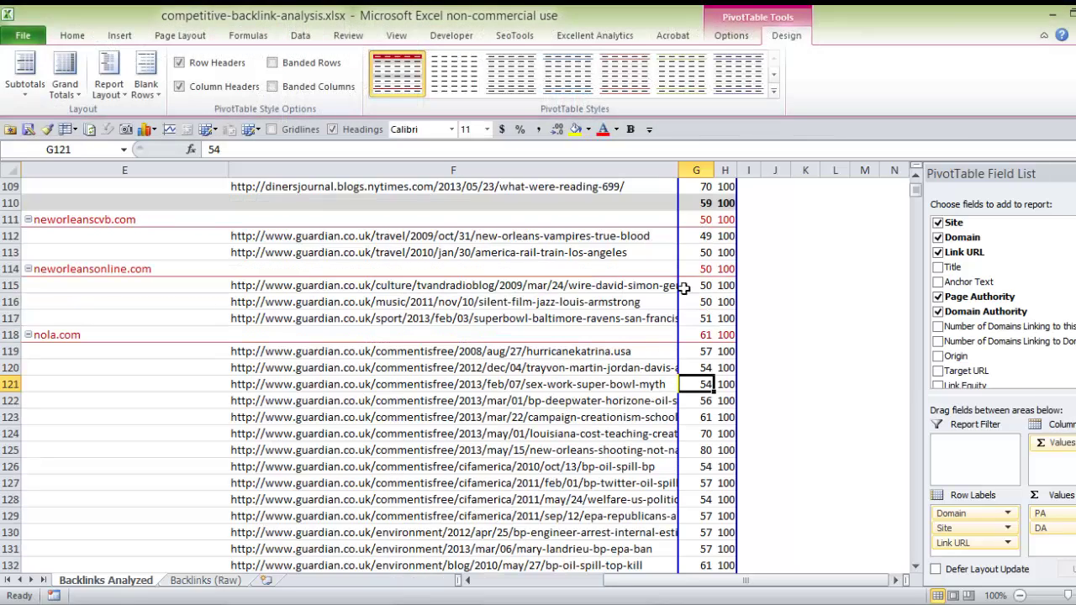
{"action": "scroll", "coordinate": [696, 437], "scroll_direction": "down", "scroll_amount": 3}
{"action": "scroll", "coordinate": [697, 391], "scroll_direction": "down", "scroll_amount": 1}
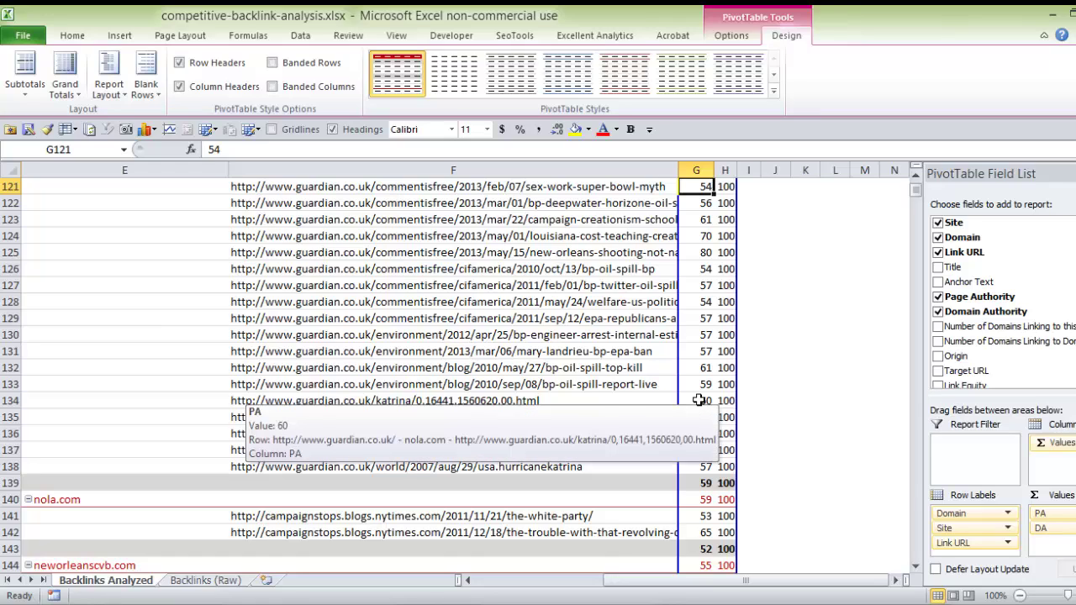
{"action": "scroll", "coordinate": [707, 408], "scroll_direction": "up", "scroll_amount": 15}
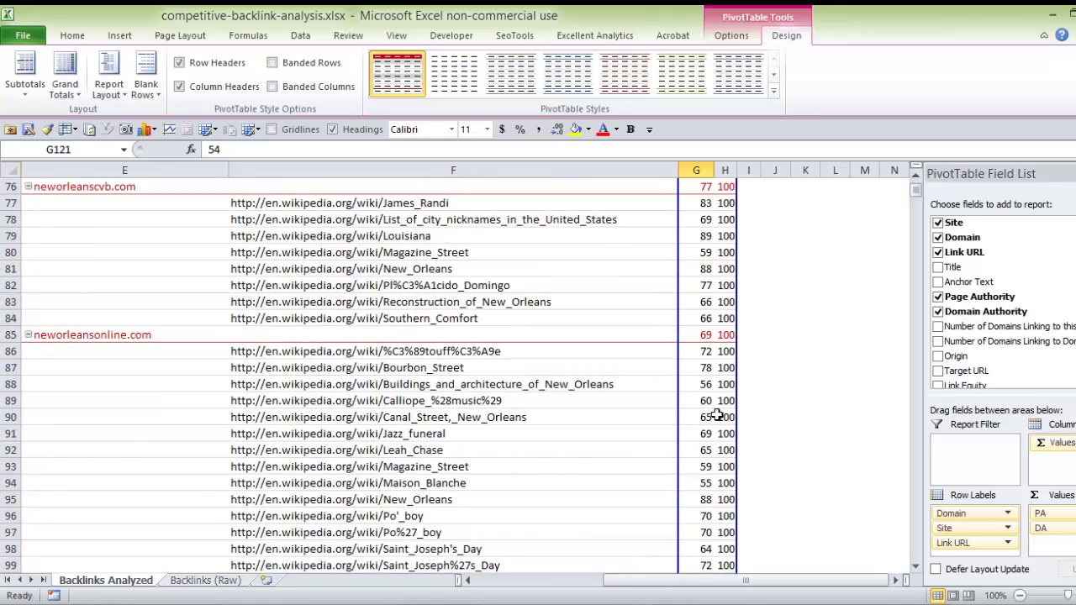
{"action": "scroll", "coordinate": [716, 415], "scroll_direction": "up", "scroll_amount": 20}
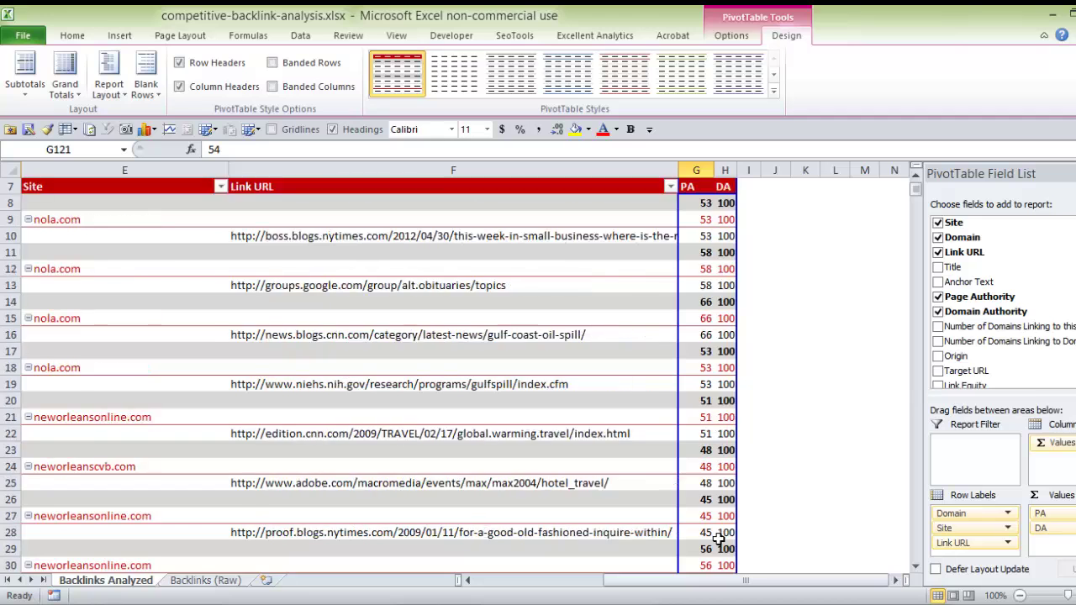
{"action": "scroll", "coordinate": [720, 543], "scroll_direction": "up", "scroll_amount": 2}
Apply a Domain label filter 'Does Not Contain' wordpress.com.
{"action": "left_click_drag", "start_coordinate": [745, 584], "coordinate": [691, 588]}
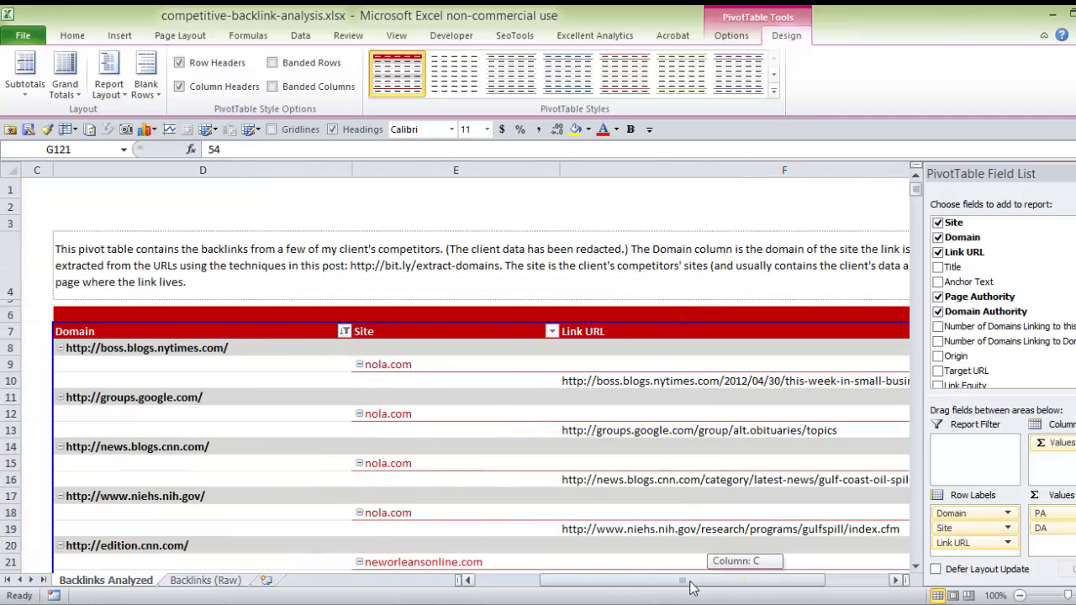
{"action": "left_click", "coordinate": [345, 331]}
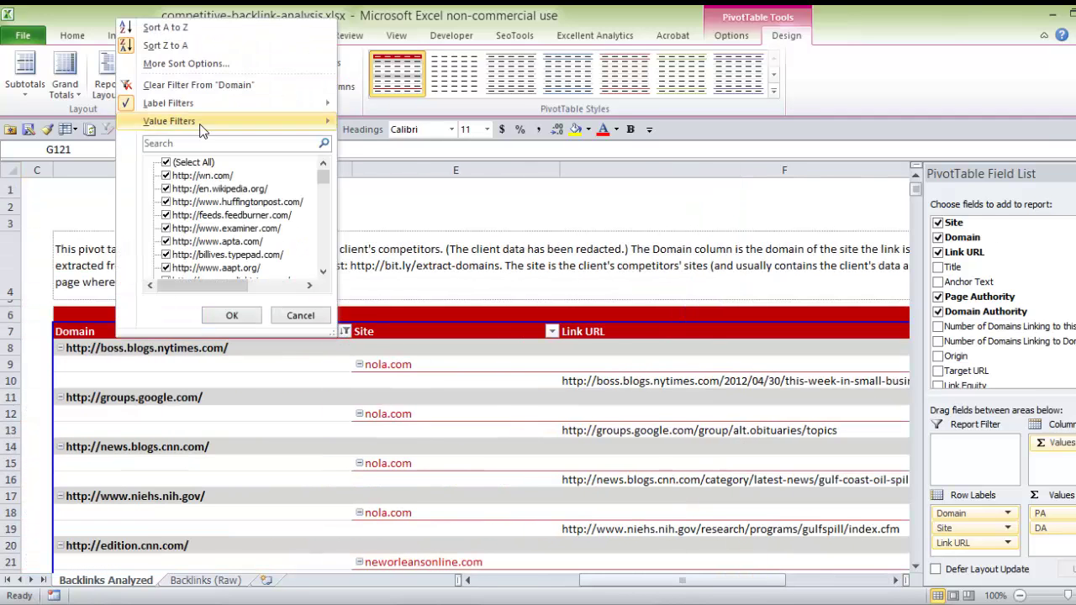
{"action": "mouse_move", "coordinate": [192, 108]}
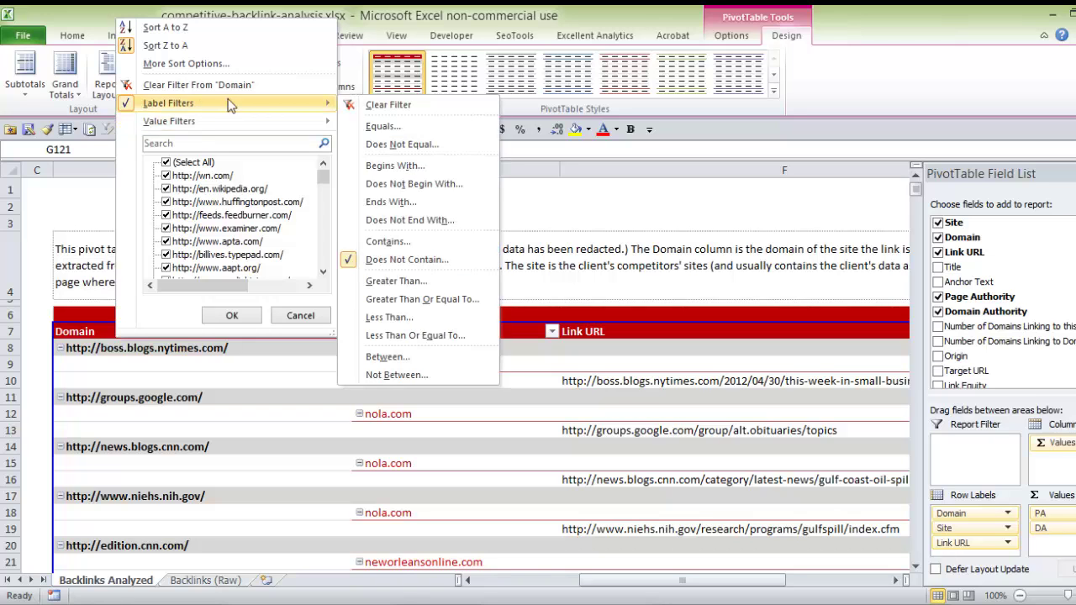
{"action": "left_click", "coordinate": [393, 261]}
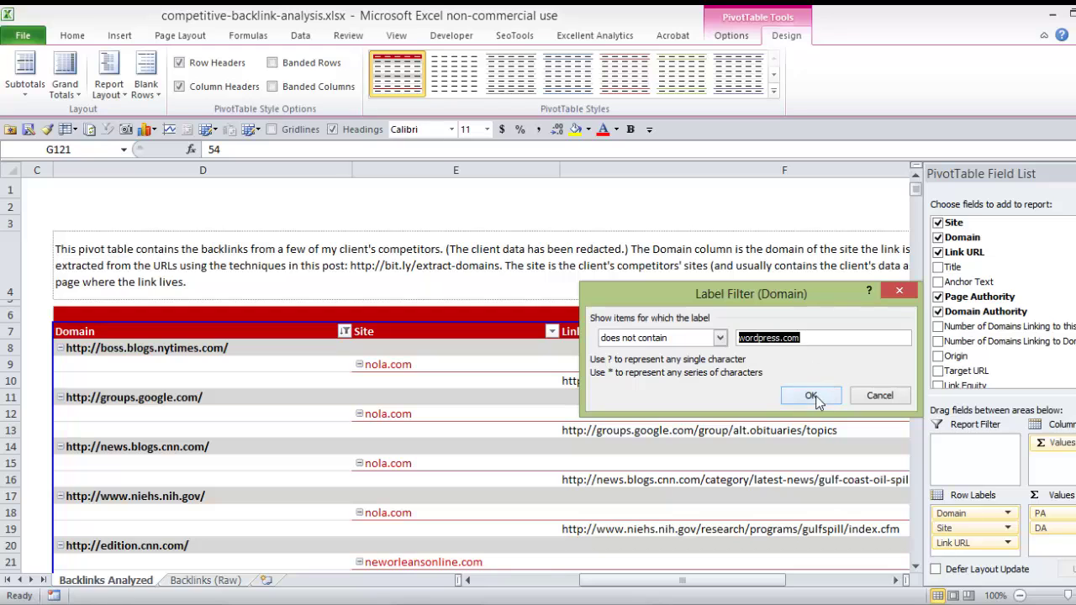
{"action": "left_click", "coordinate": [812, 396]}
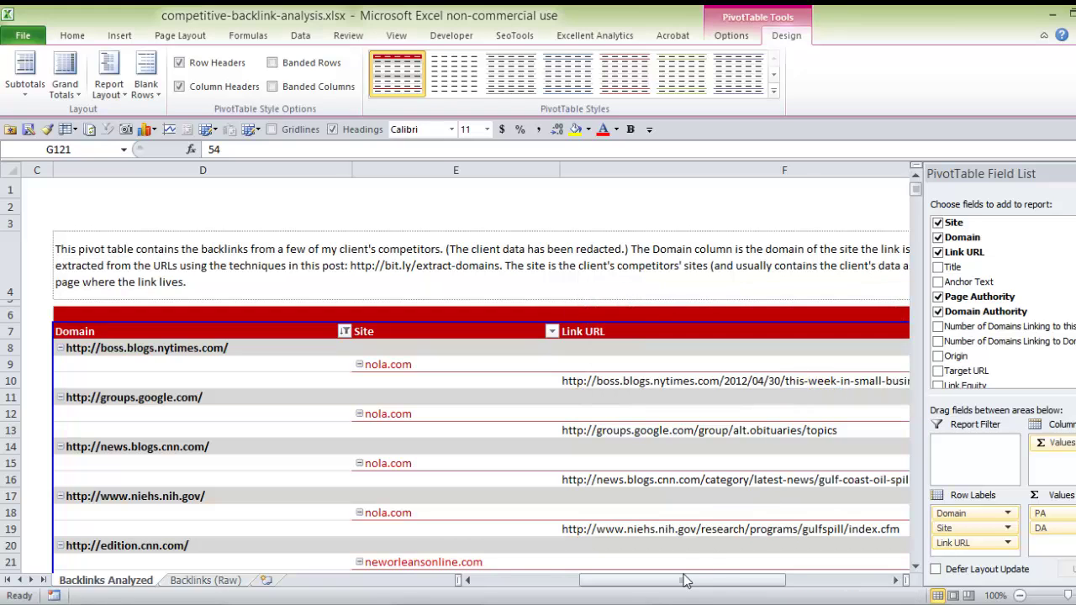
{"action": "mouse_move", "coordinate": [704, 589]}
{"action": "left_mouse_down"}
{"action": "mouse_move", "coordinate": [781, 586]}
{"action": "mouse_move", "coordinate": [725, 588]}
{"action": "left_mouse_up"}
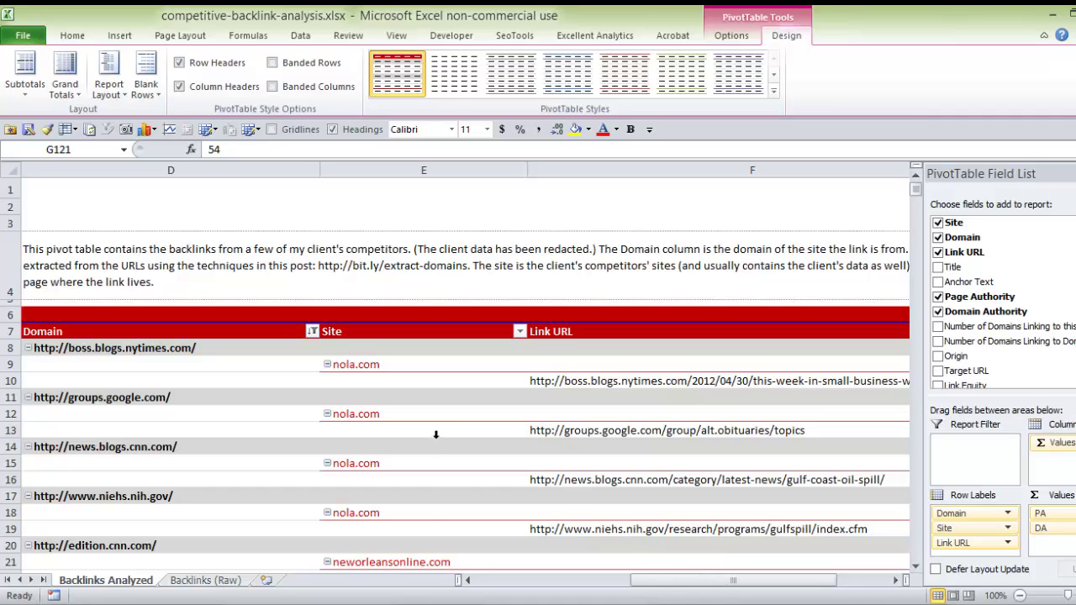
{"action": "scroll", "coordinate": [497, 452], "scroll_direction": "down", "scroll_amount": 1}
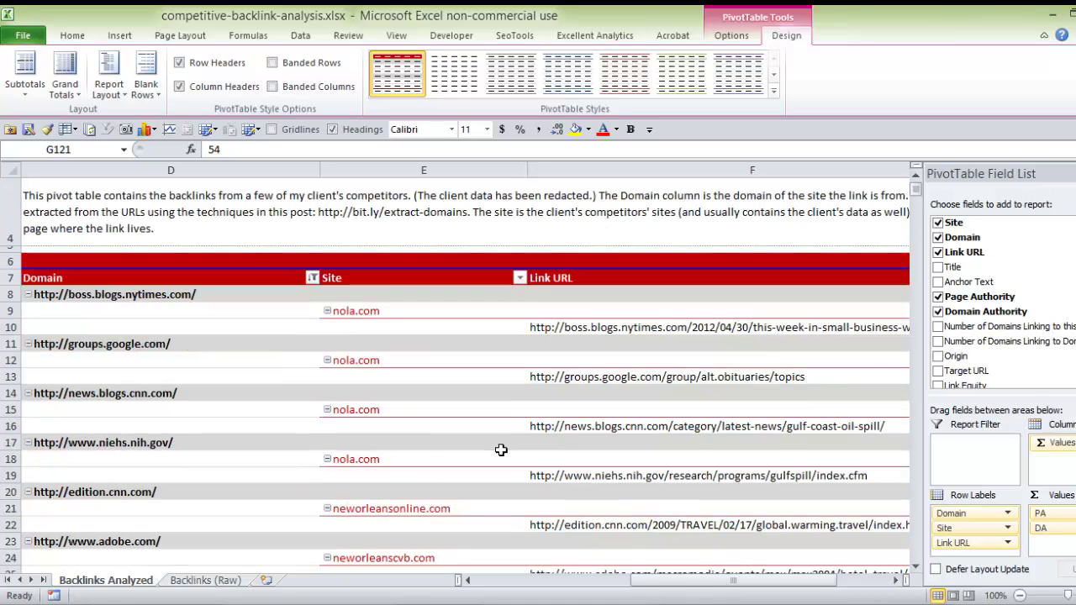
{"action": "scroll", "coordinate": [487, 458], "scroll_direction": "down", "scroll_amount": 1}
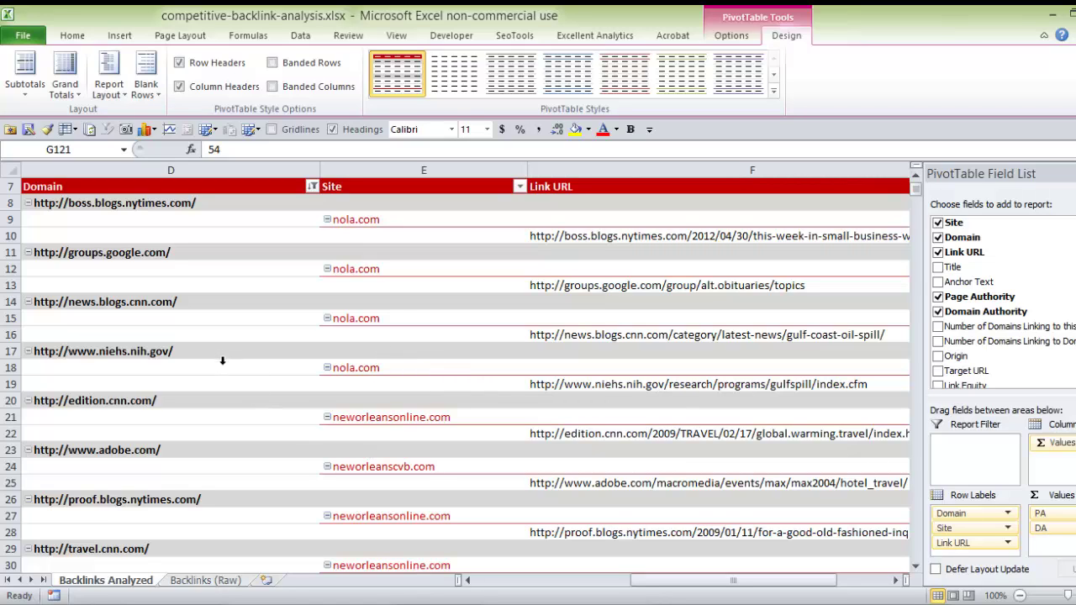
{"action": "scroll", "coordinate": [223, 370], "scroll_direction": "down", "scroll_amount": 1}
{"action": "scroll", "coordinate": [244, 408], "scroll_direction": "down", "scroll_amount": 1}
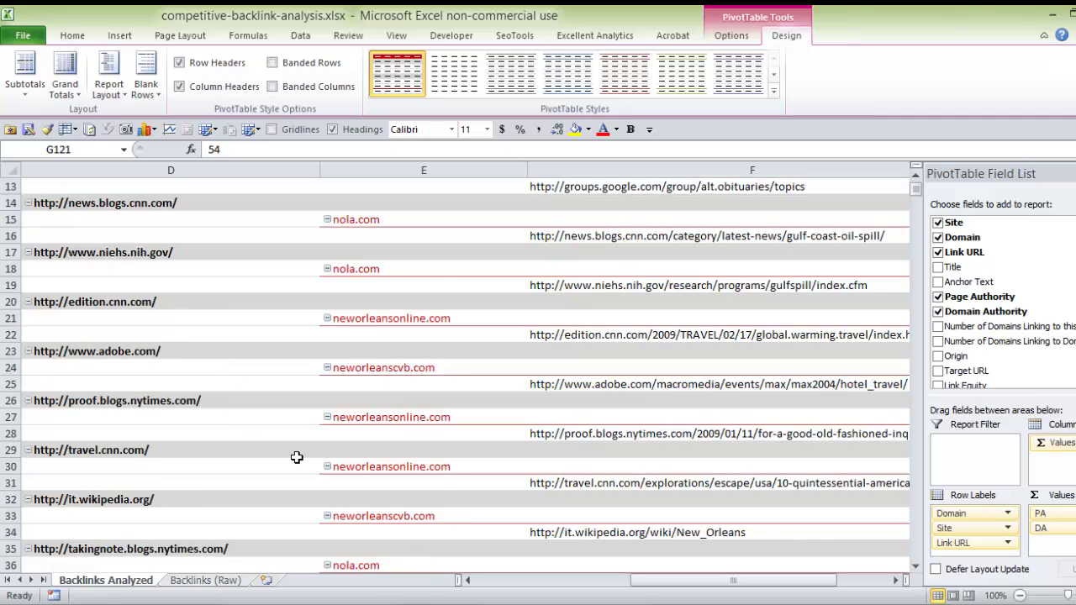
{"action": "scroll", "coordinate": [295, 457], "scroll_direction": "down", "scroll_amount": 1}
{"action": "scroll", "coordinate": [288, 458], "scroll_direction": "down", "scroll_amount": 2}
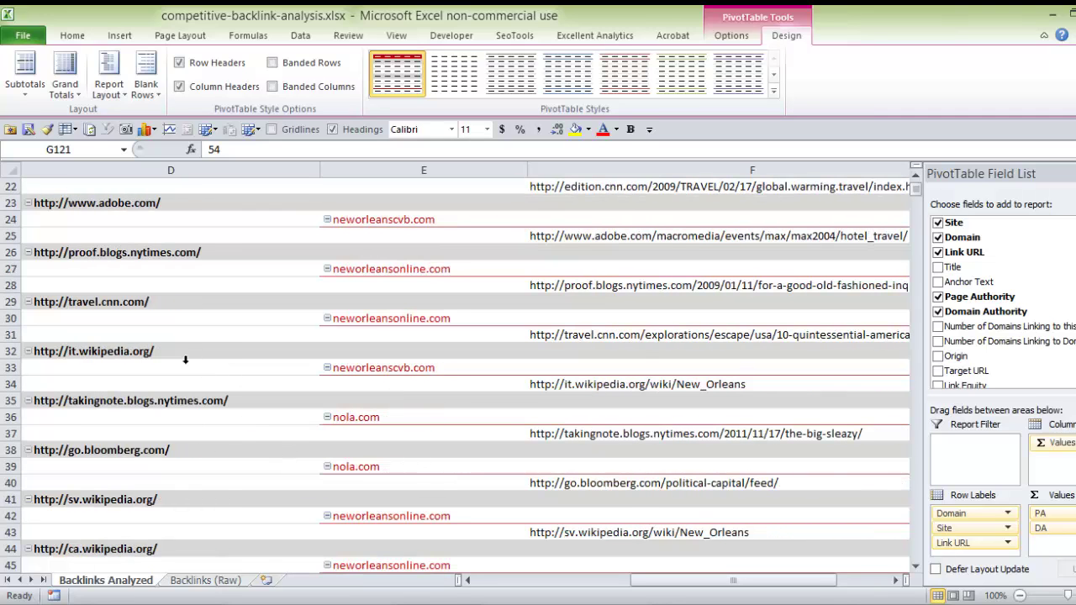
{"action": "scroll", "coordinate": [209, 454], "scroll_direction": "down", "scroll_amount": 1}
{"action": "scroll", "coordinate": [209, 454], "scroll_direction": "down", "scroll_amount": 1}
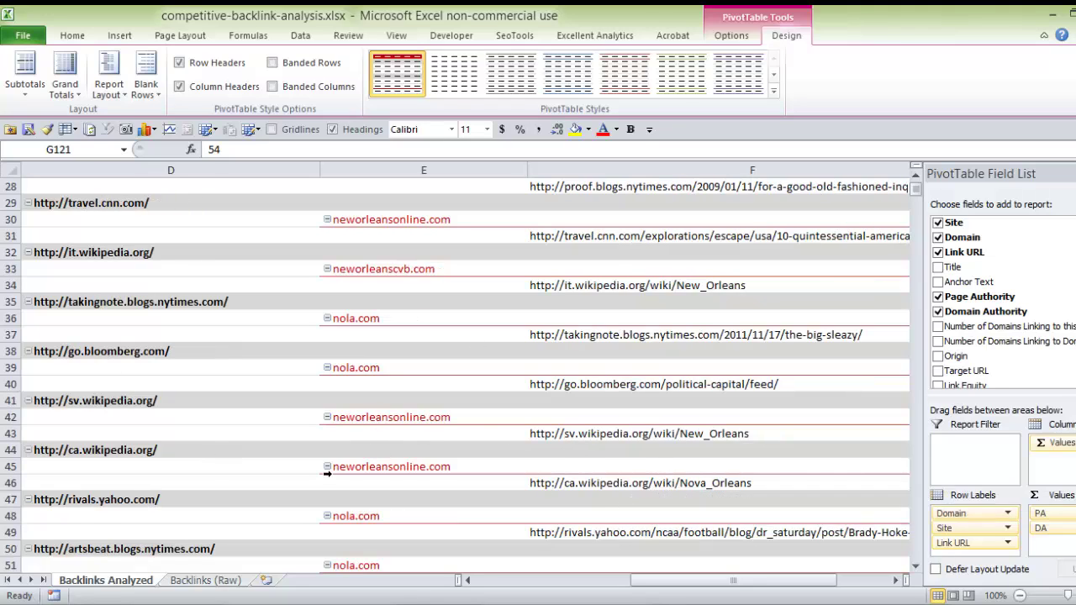
{"action": "scroll", "coordinate": [326, 473], "scroll_direction": "down", "scroll_amount": 3}
{"action": "scroll", "coordinate": [327, 473], "scroll_direction": "down", "scroll_amount": 5}
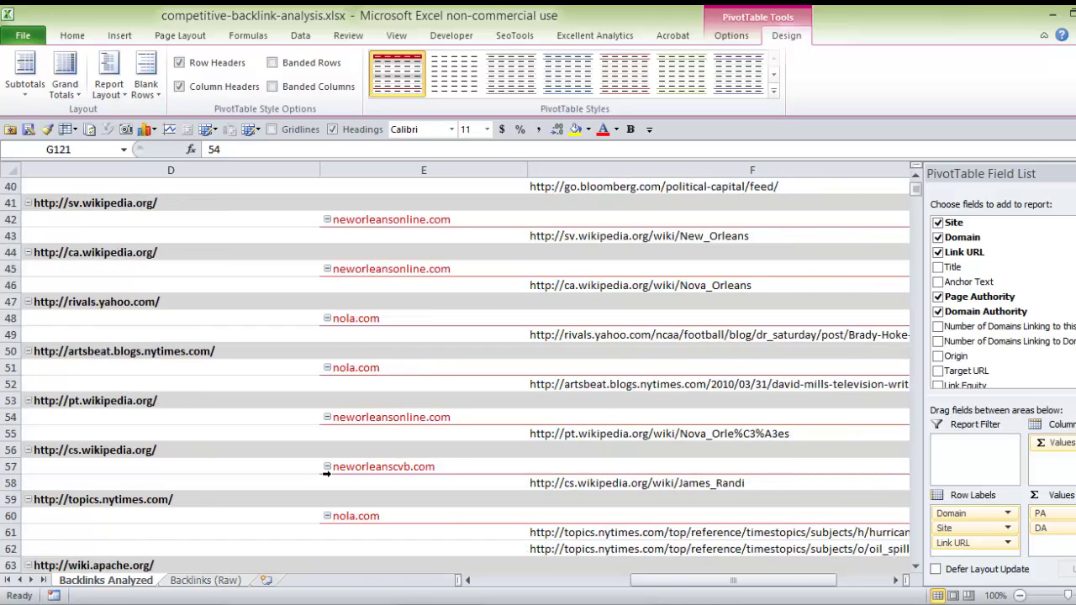
{"action": "scroll", "coordinate": [331, 474], "scroll_direction": "down", "scroll_amount": 17}
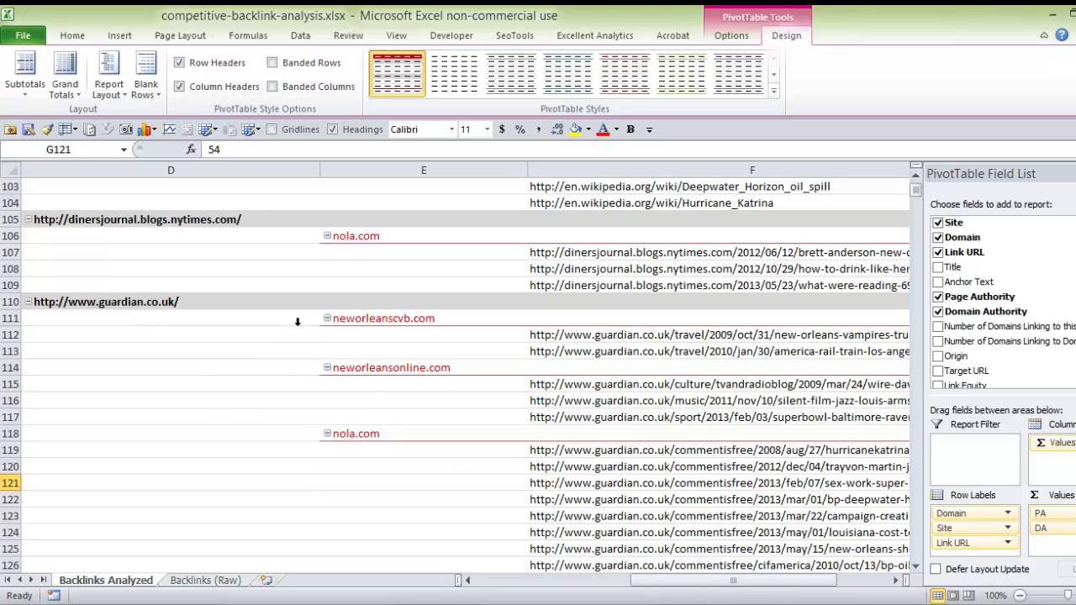
{"action": "scroll", "coordinate": [622, 387], "scroll_direction": "down", "scroll_amount": 2}
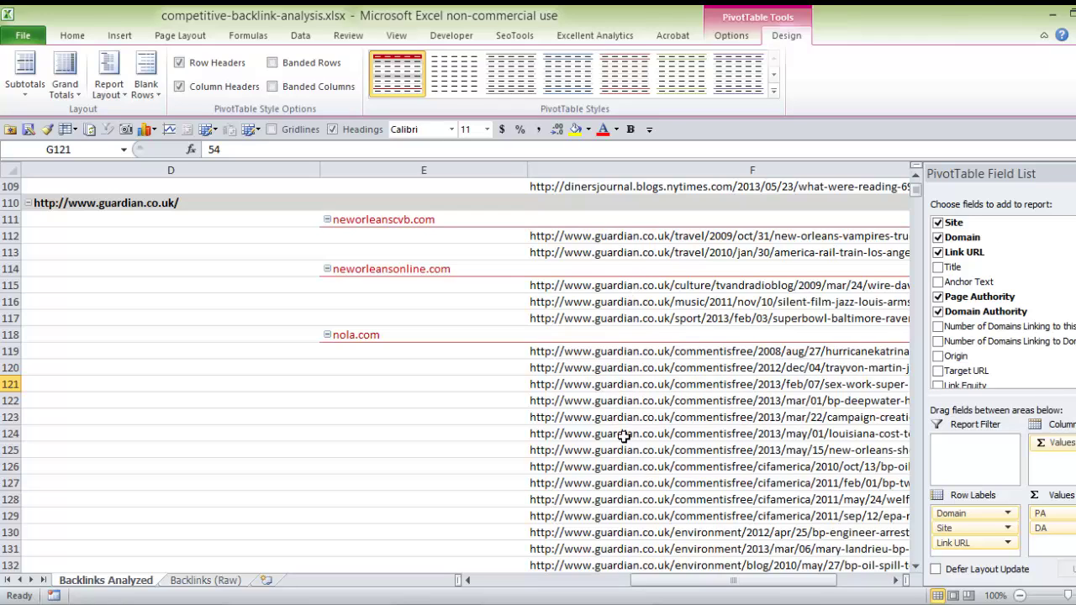
{"action": "scroll", "coordinate": [599, 320], "scroll_direction": "up", "scroll_amount": 1}
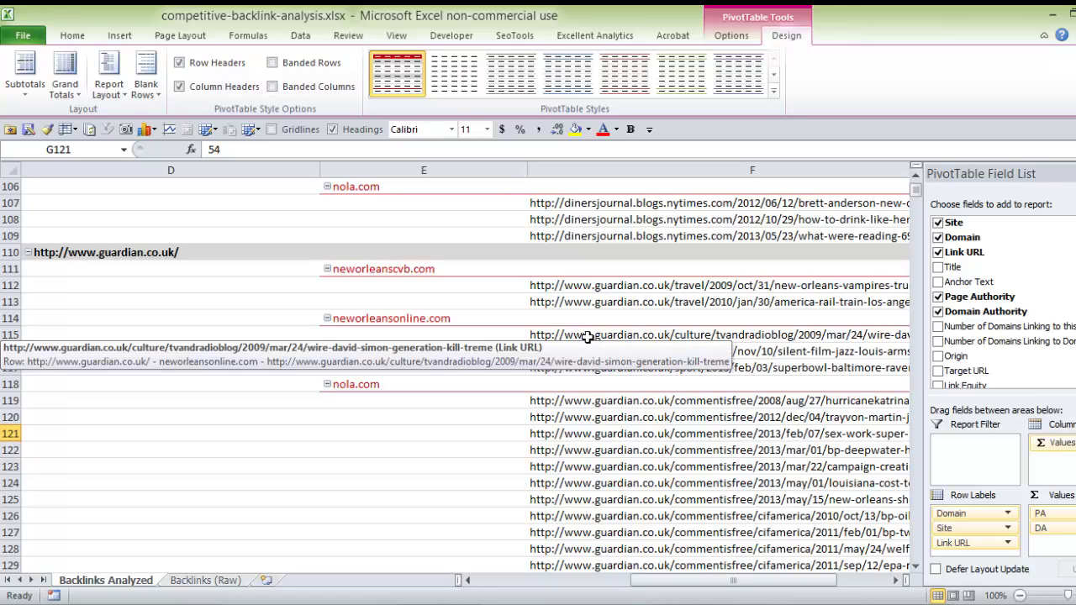
{"action": "scroll", "coordinate": [587, 336], "scroll_direction": "down", "scroll_amount": 6}
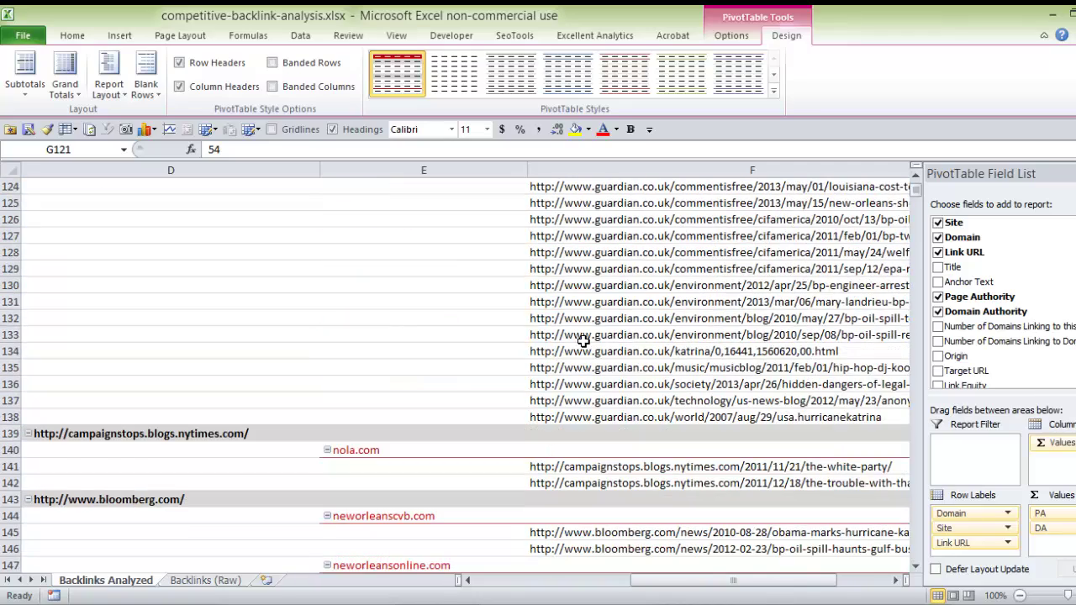
{"action": "scroll", "coordinate": [421, 360], "scroll_direction": "down", "scroll_amount": 2}
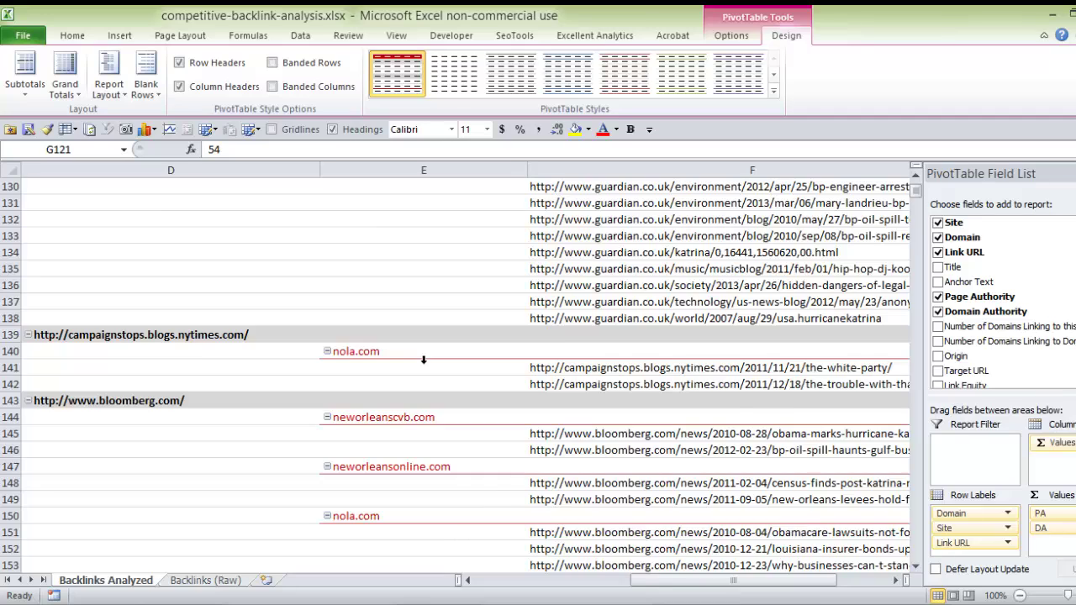
Find the www2.cr.nps.gov and microsoft.com domains and inspect their link URLs in row 333 and F292.
{"action": "left_click", "coordinate": [200, 371]}
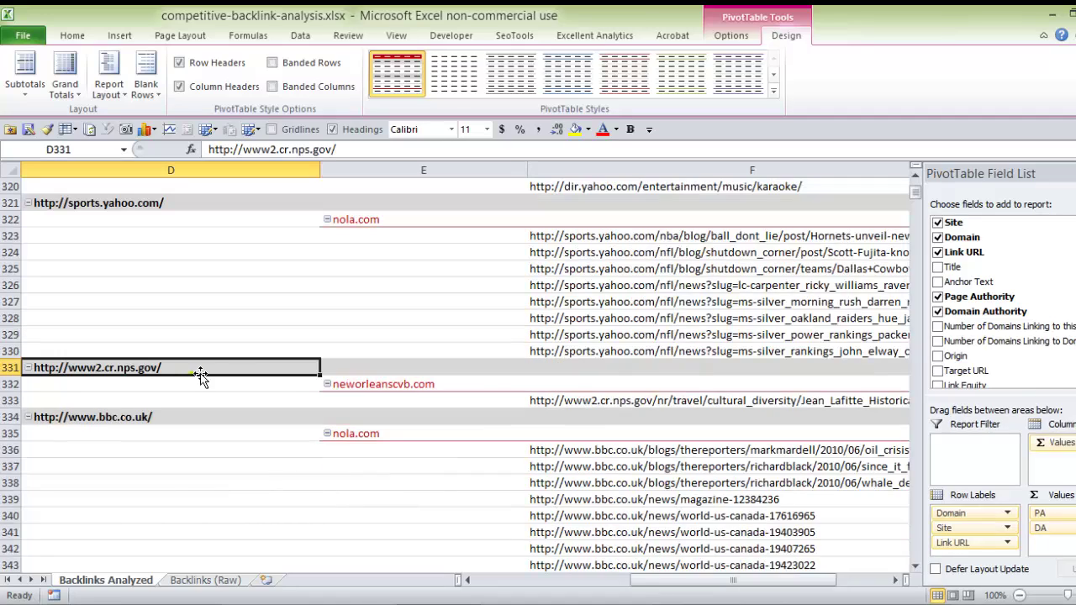
{"action": "left_click", "coordinate": [713, 401]}
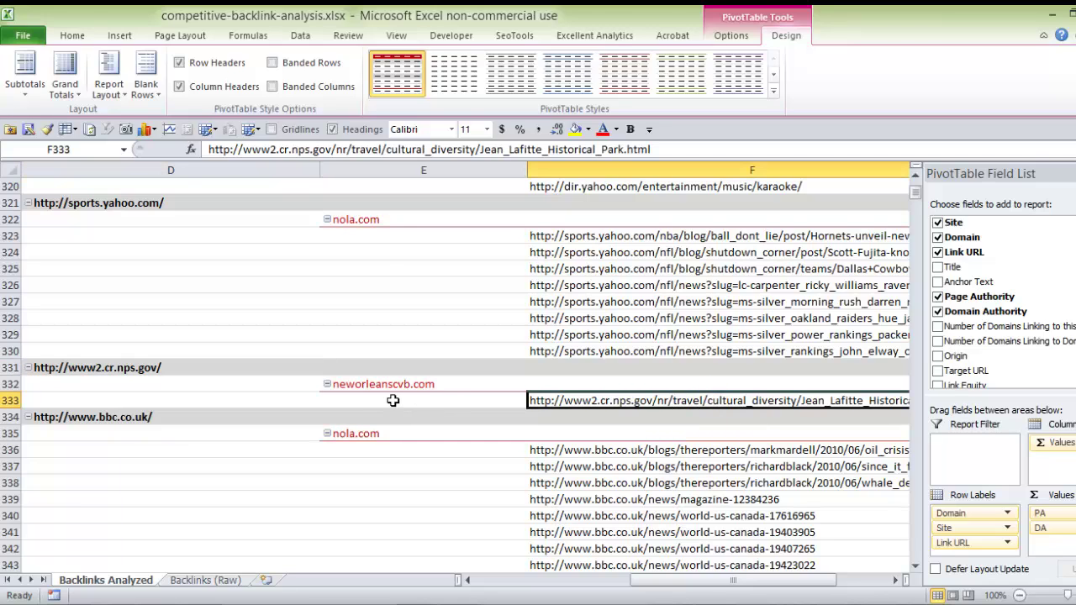
{"action": "left_click", "coordinate": [124, 168]}
{"action": "key", "text": "ctrl+f"}
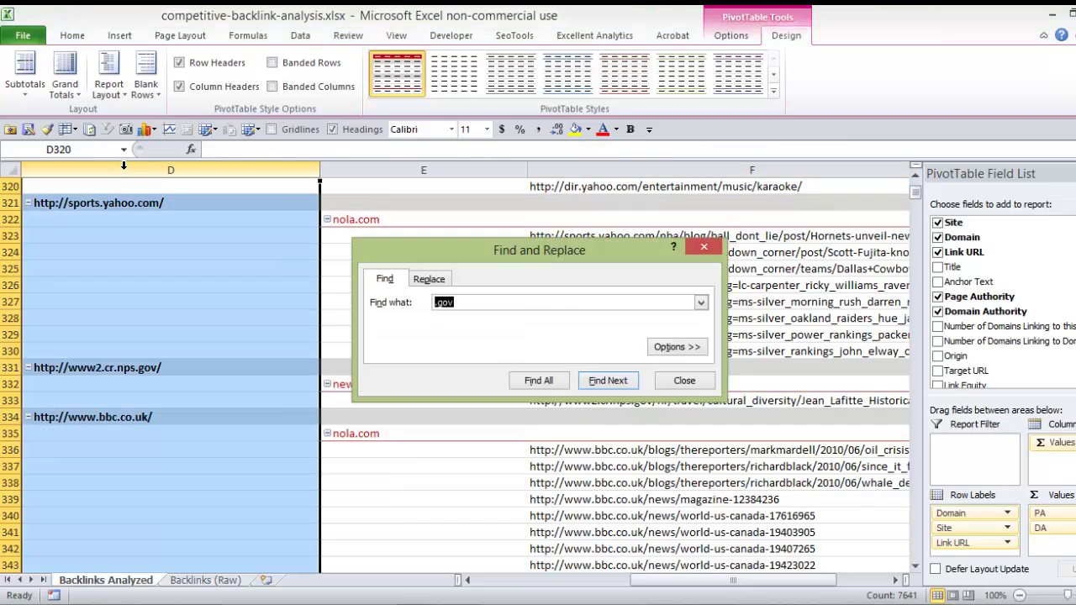
{"action": "type", "text": "microsoft"}
{"action": "key", "text": "Return"}
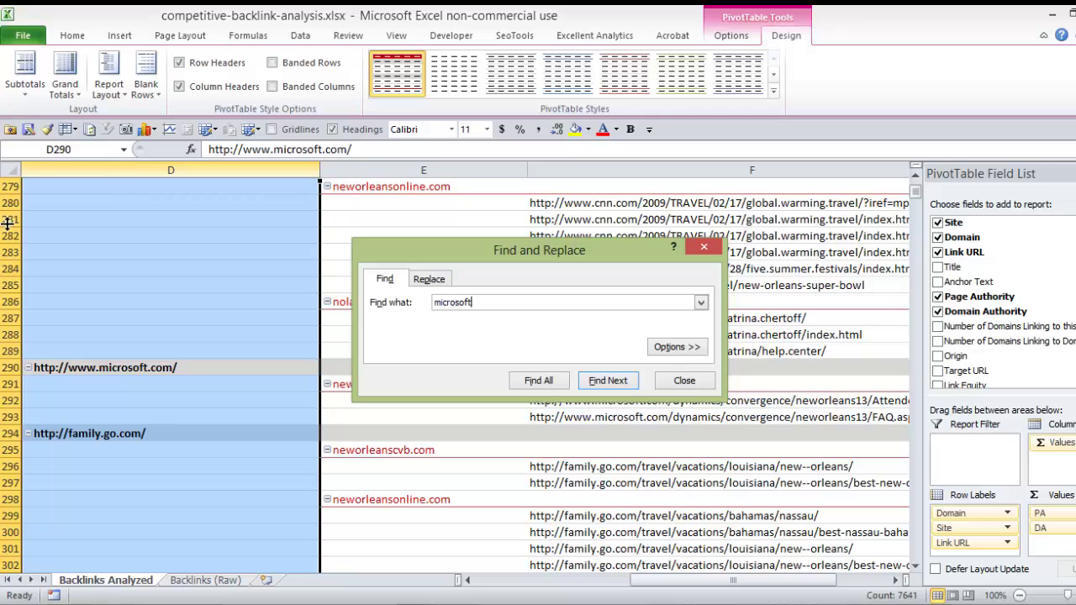
{"action": "left_click", "coordinate": [684, 380]}
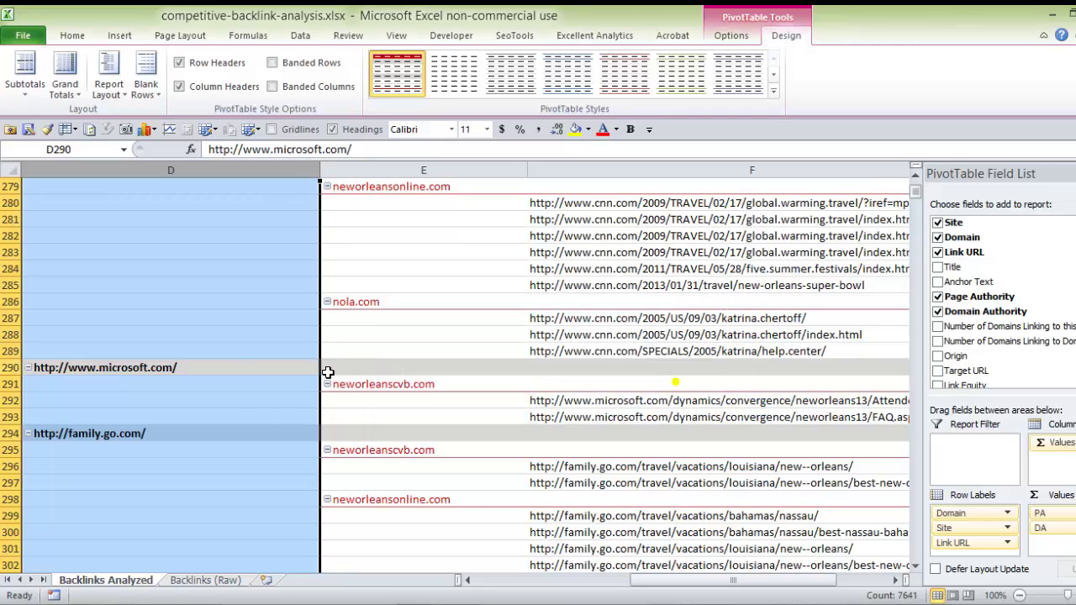
{"action": "left_click", "coordinate": [709, 404]}
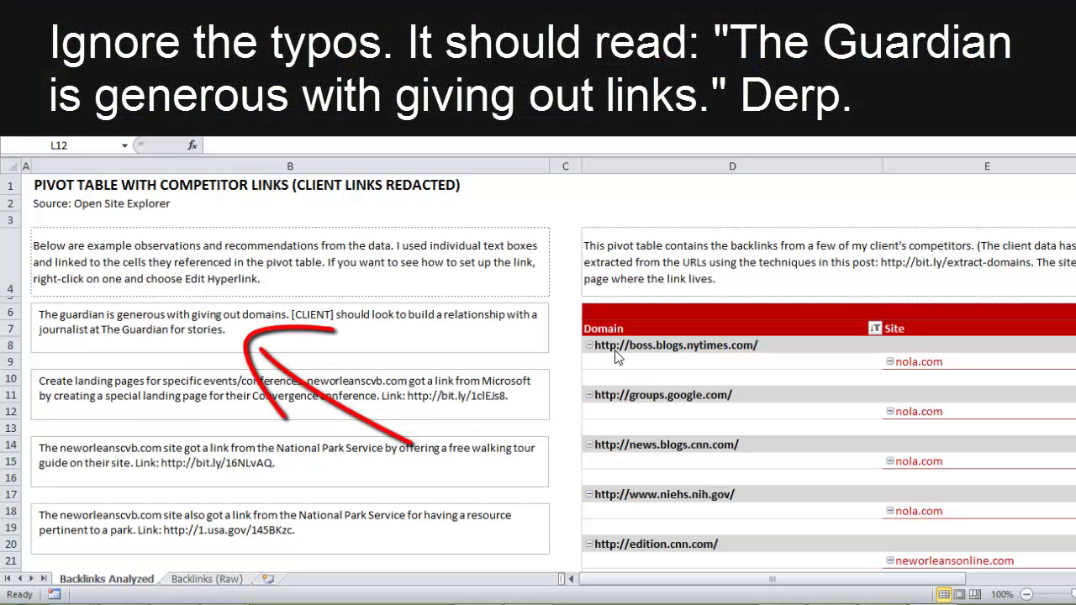
{"action": "left_click", "coordinate": [680, 577]}
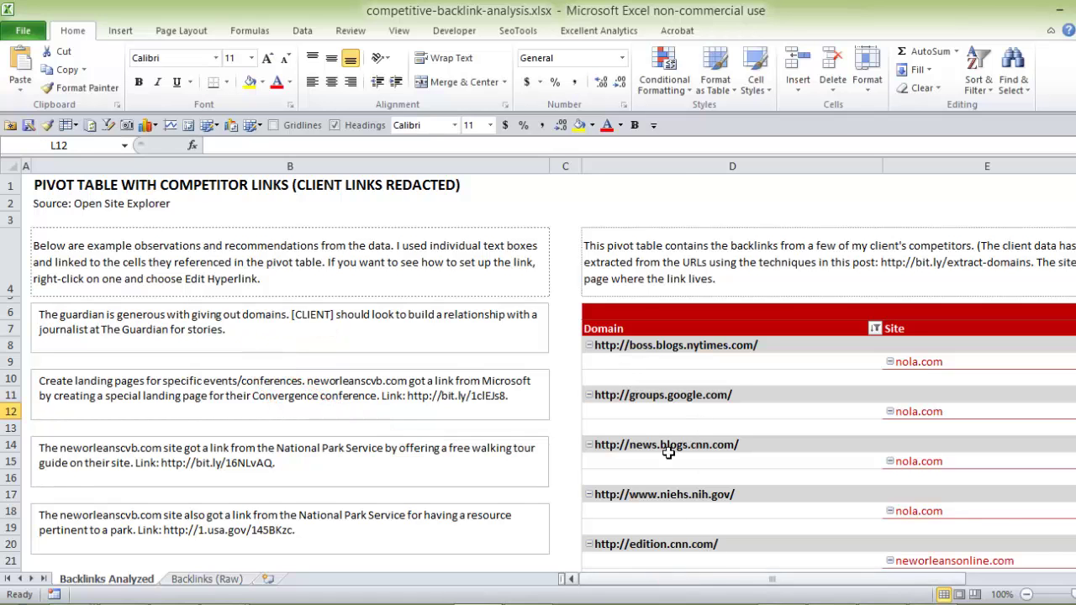
{"action": "scroll", "coordinate": [670, 452], "scroll_direction": "down", "scroll_amount": 1}
{"action": "scroll", "coordinate": [781, 457], "scroll_direction": "up", "scroll_amount": 1}
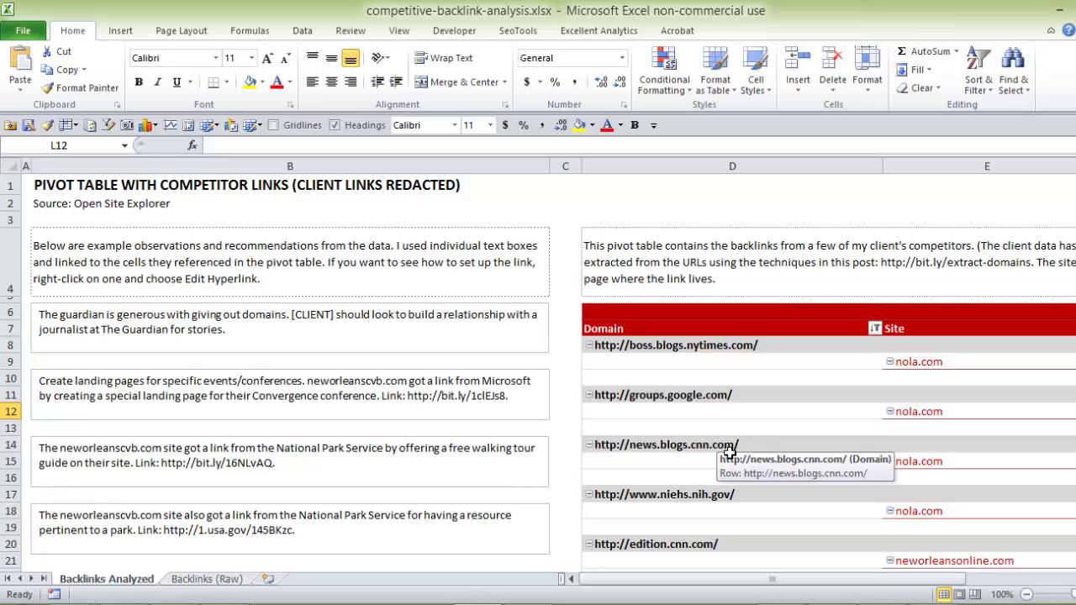
{"action": "scroll", "coordinate": [206, 484], "scroll_direction": "down", "scroll_amount": 2}
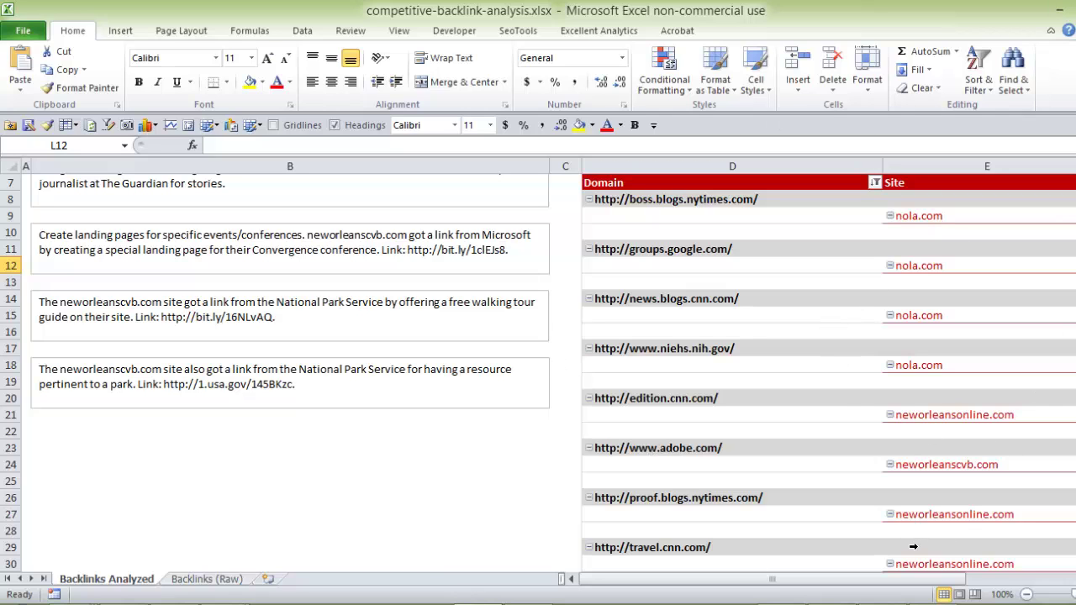
{"action": "scroll", "coordinate": [356, 469], "scroll_direction": "up", "scroll_amount": 1}
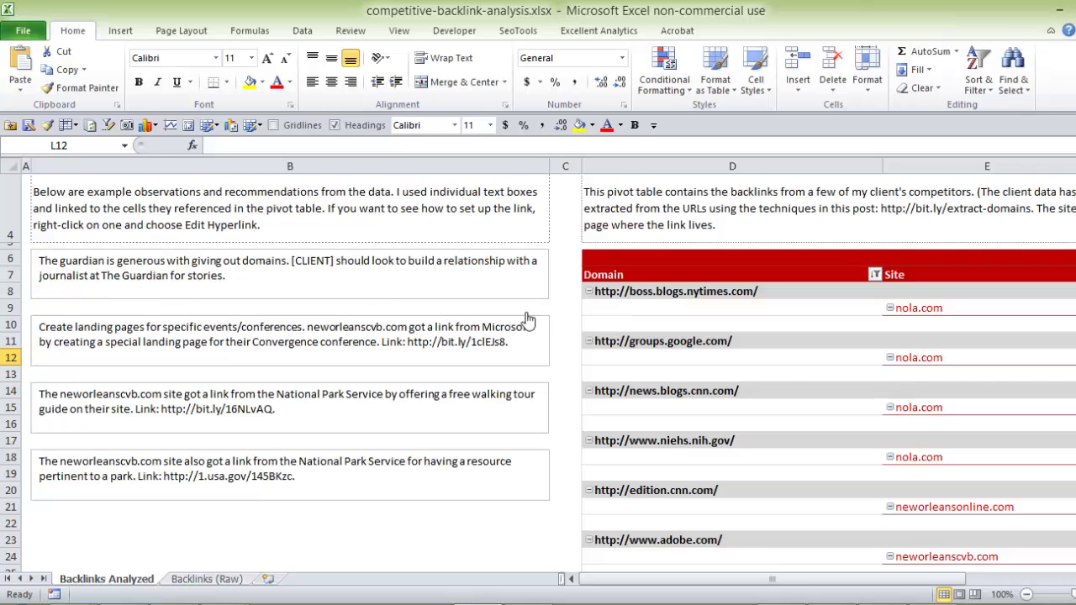
Show the Insert ribbon with its text box tools.
{"action": "left_click", "coordinate": [122, 32]}
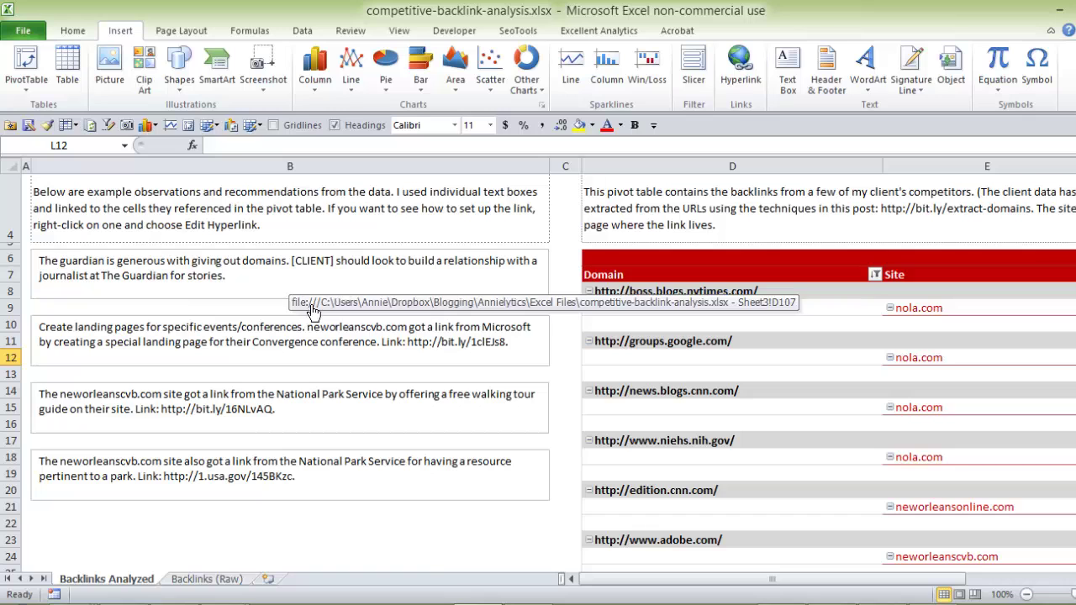
{"action": "right_click", "coordinate": [237, 461]}
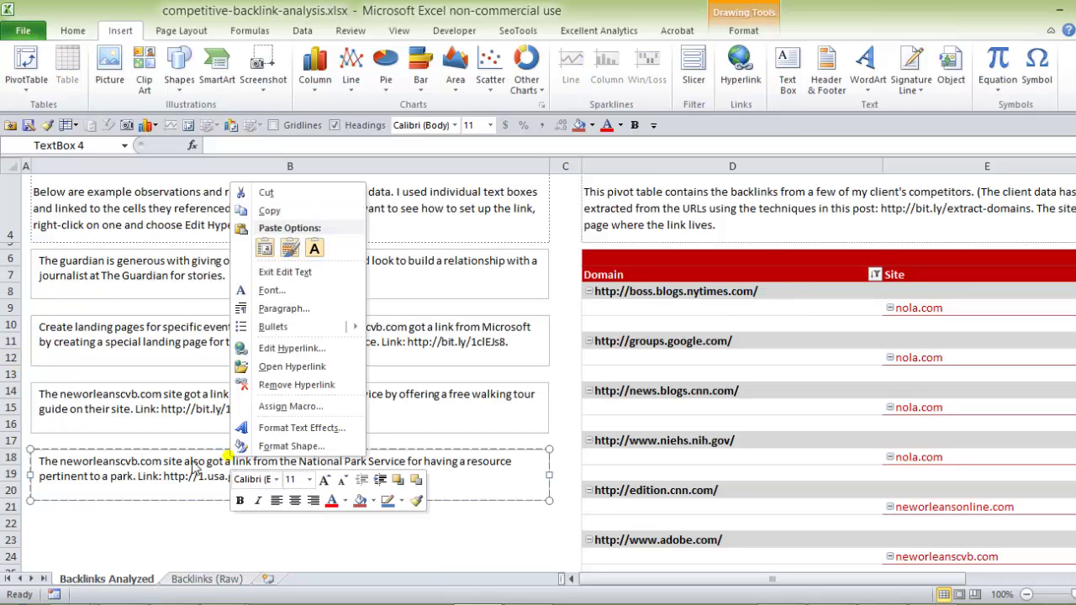
{"action": "key", "text": "Escape"}
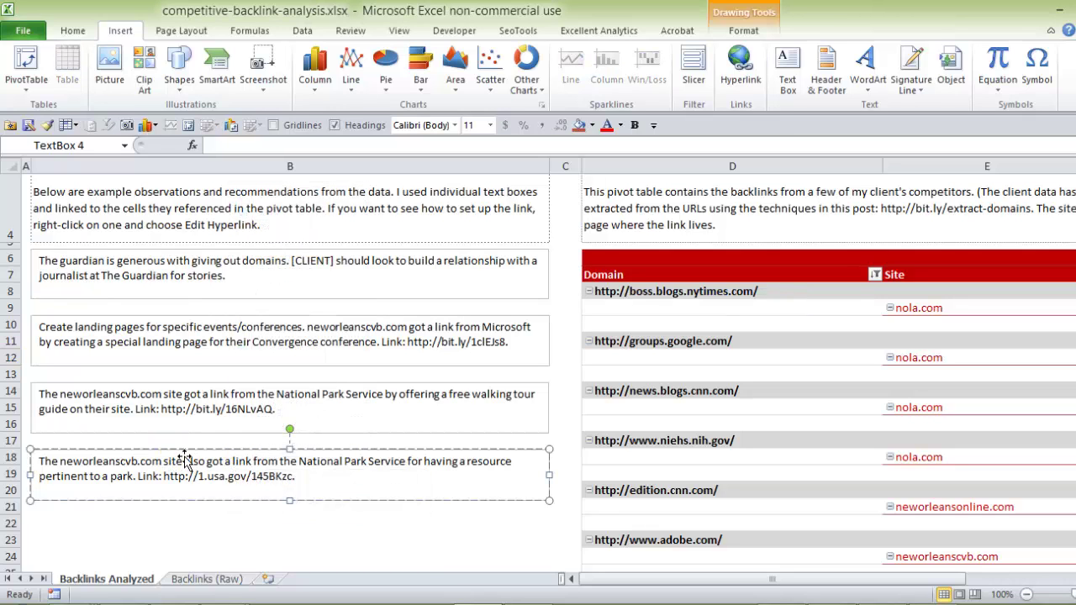
{"action": "key", "text": "ctrl+k"}
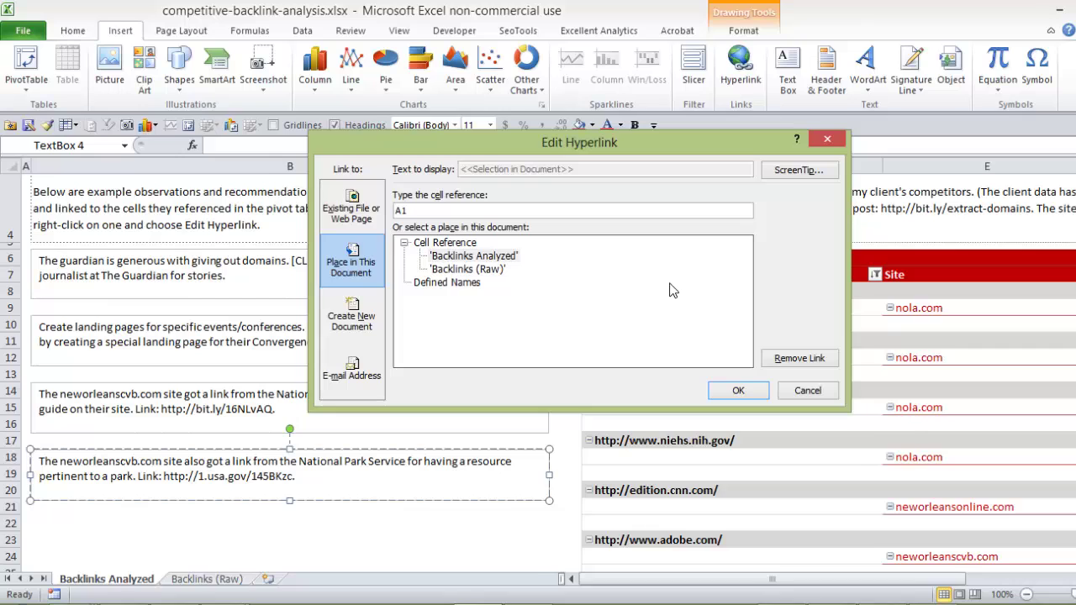
{"action": "left_click", "coordinate": [351, 212]}
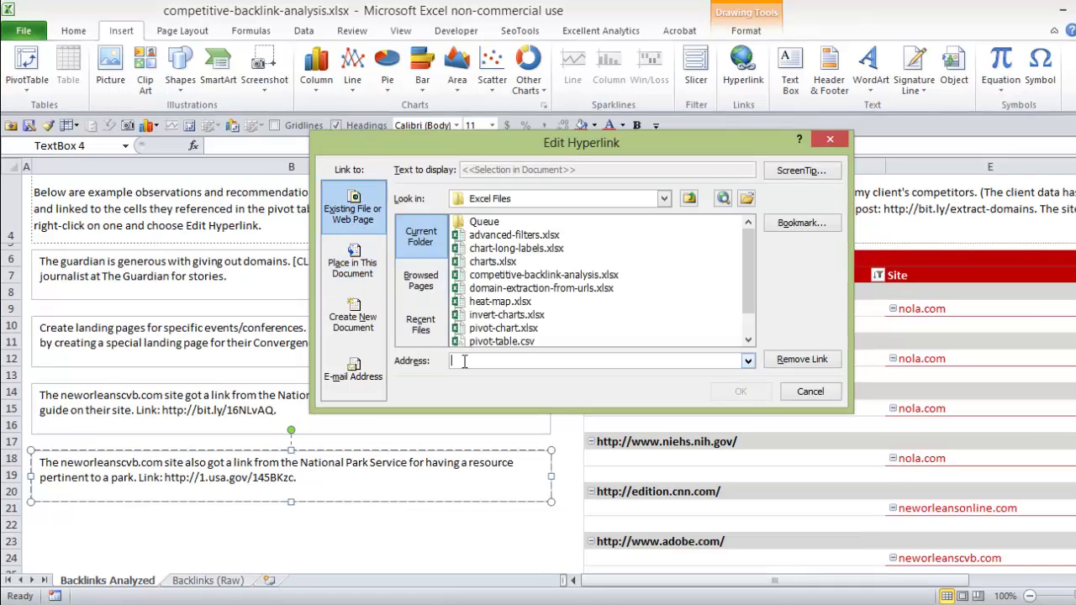
{"action": "left_click", "coordinate": [352, 263]}
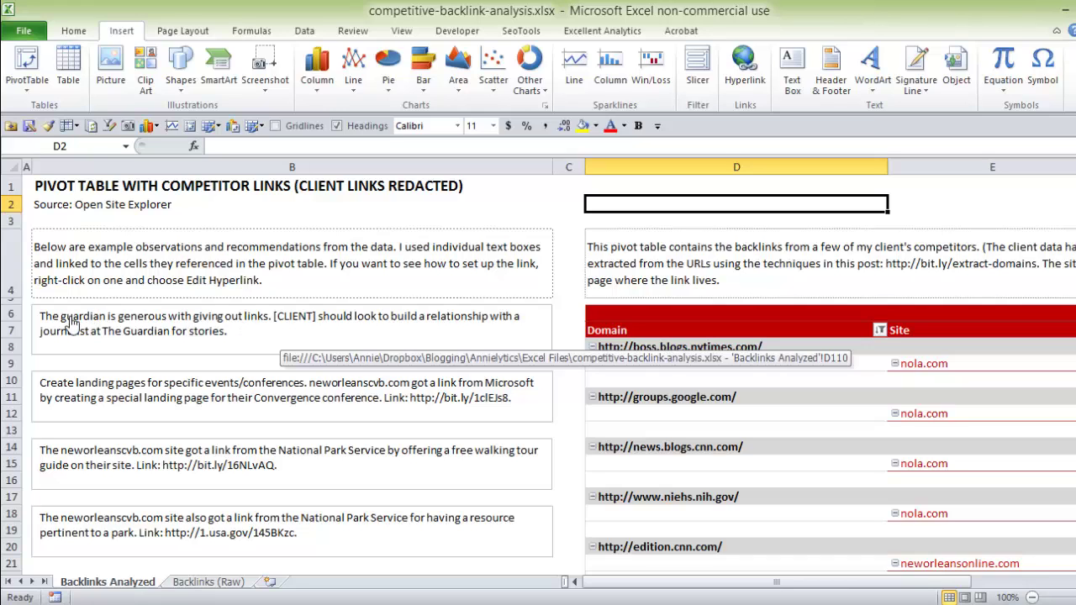
{"action": "left_click", "coordinate": [261, 319]}
{"action": "scroll", "coordinate": [778, 361], "scroll_direction": "down", "scroll_amount": 2}
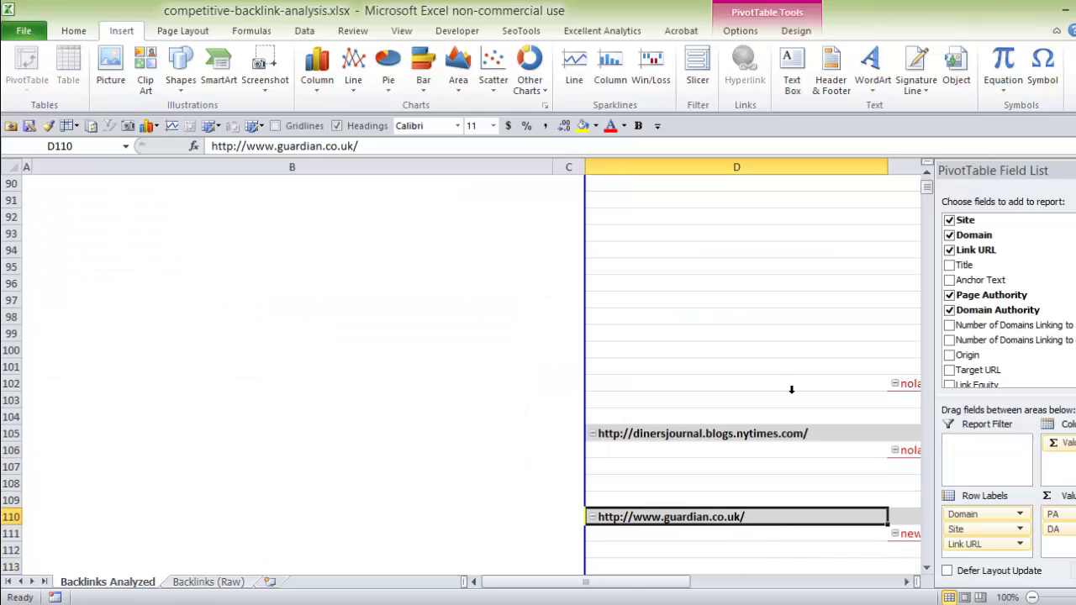
{"action": "left_click_drag", "start_coordinate": [663, 583], "coordinate": [641, 580]}
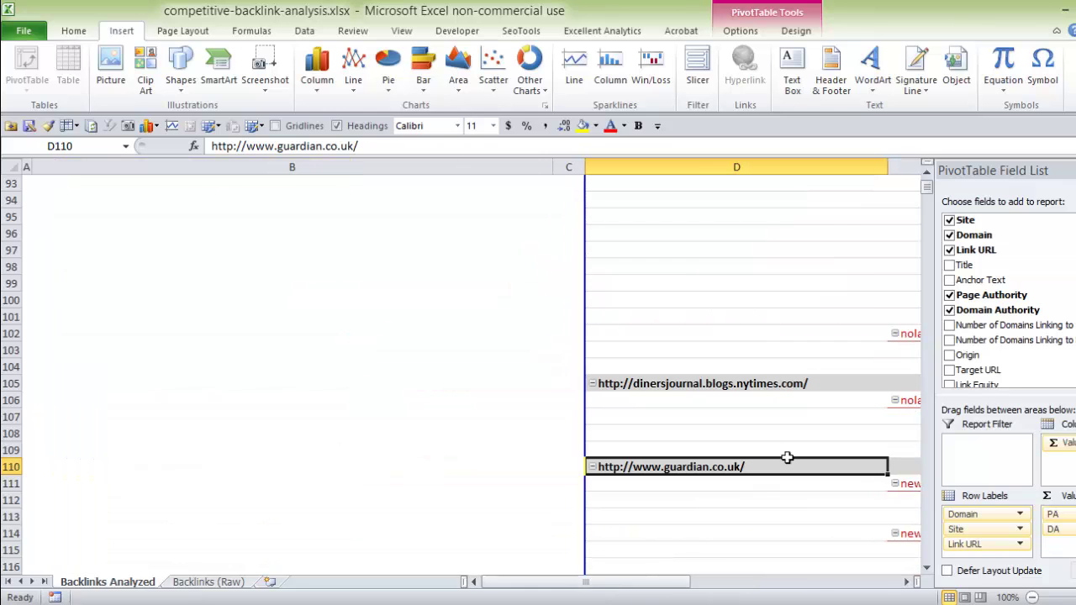
{"action": "scroll", "coordinate": [920, 264], "scroll_direction": "up", "scroll_amount": 5}
{"action": "scroll", "coordinate": [920, 264], "scroll_direction": "up", "scroll_amount": 20}
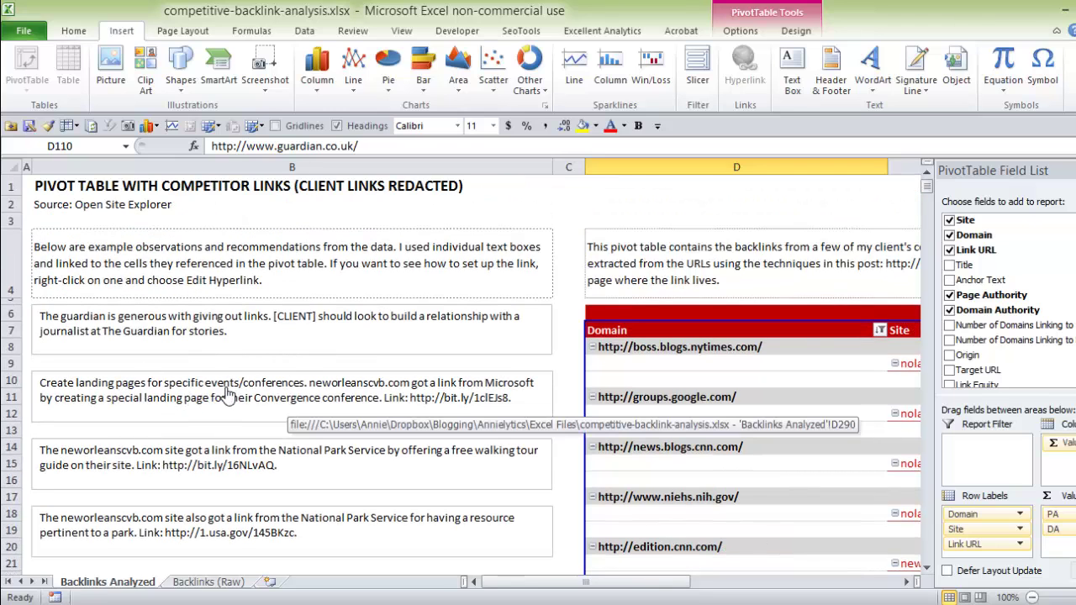
{"action": "left_click", "coordinate": [237, 393]}
{"action": "scroll", "coordinate": [805, 406], "scroll_direction": "down", "scroll_amount": 3}
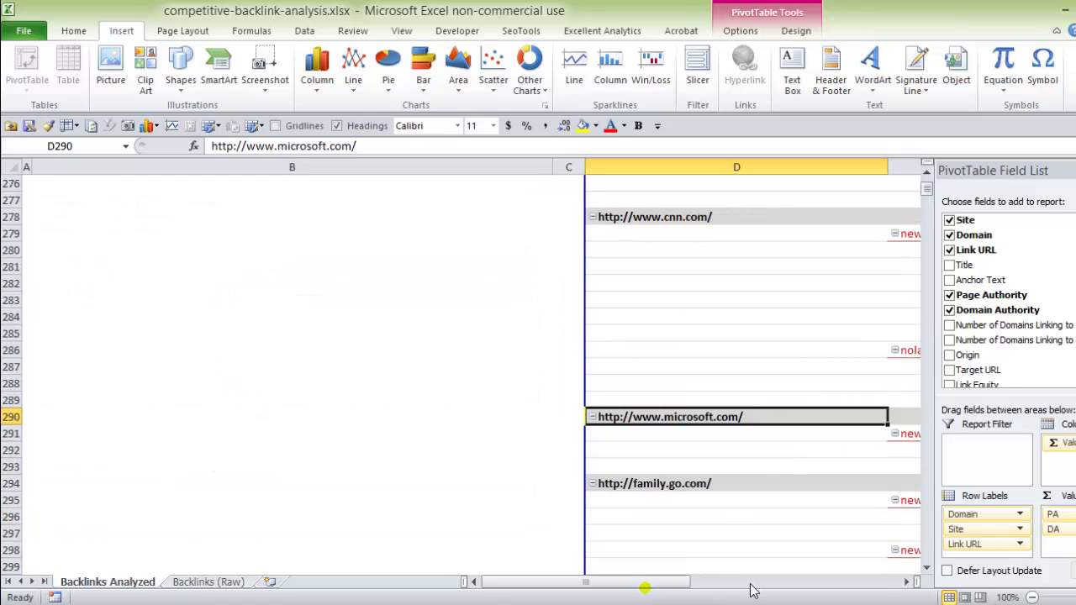
{"action": "left_click_drag", "start_coordinate": [676, 584], "coordinate": [836, 589]}
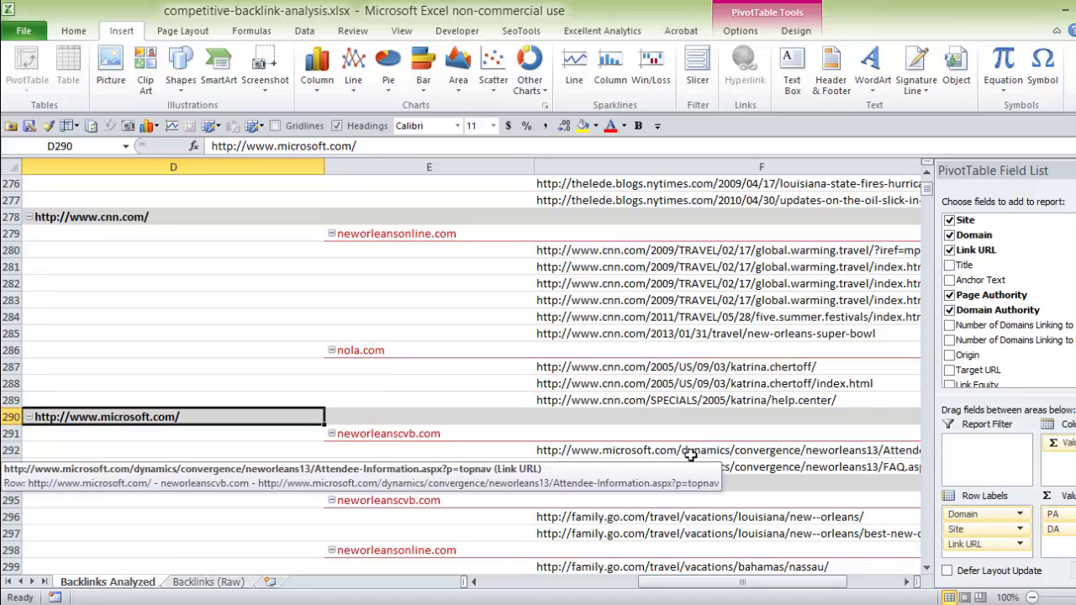
{"action": "left_click_drag", "start_coordinate": [705, 584], "coordinate": [580, 594]}
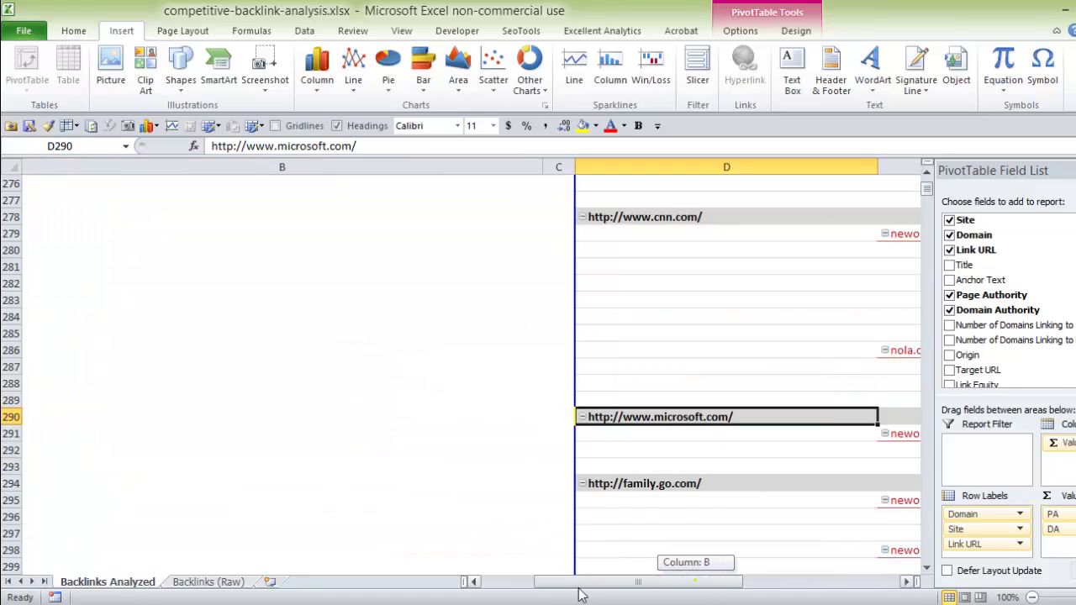
{"action": "scroll", "coordinate": [269, 356], "scroll_direction": "up", "scroll_amount": 20}
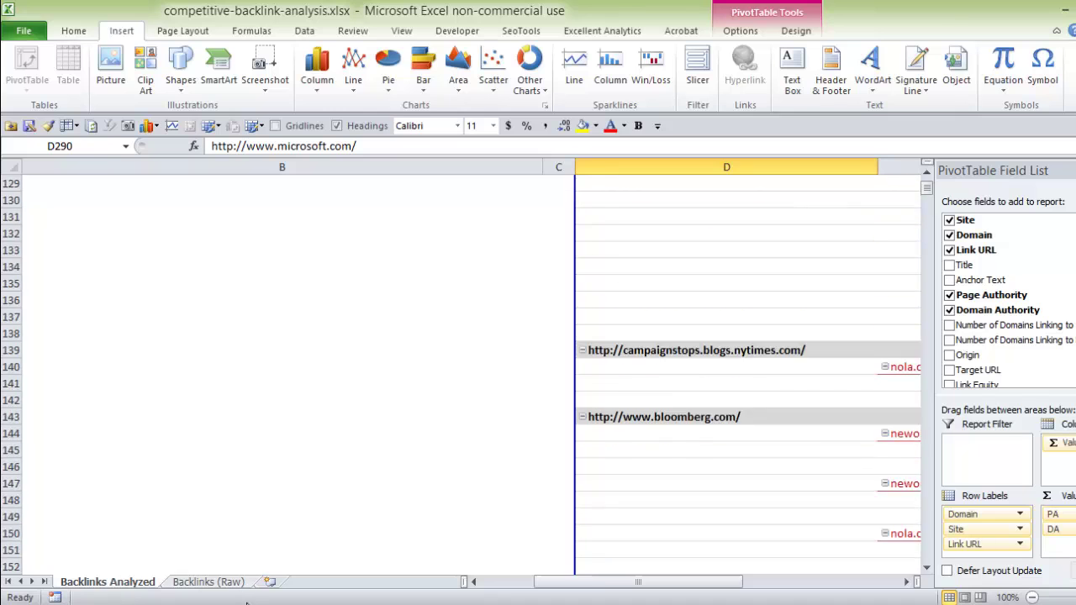
{"action": "scroll", "coordinate": [252, 555], "scroll_direction": "up", "scroll_amount": 10}
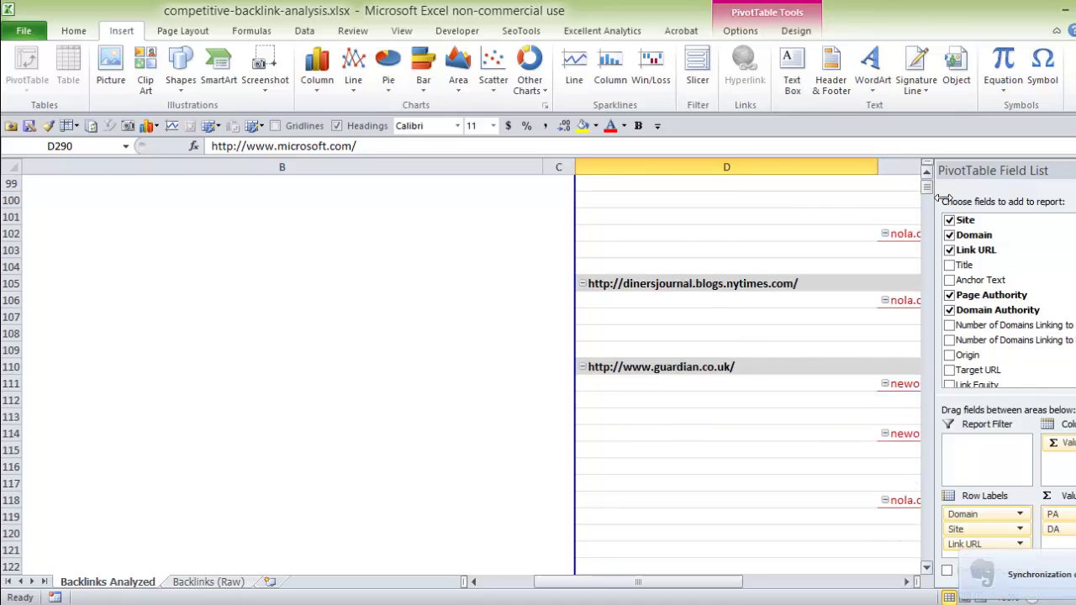
{"action": "scroll", "coordinate": [589, 278], "scroll_direction": "up", "scroll_amount": 20}
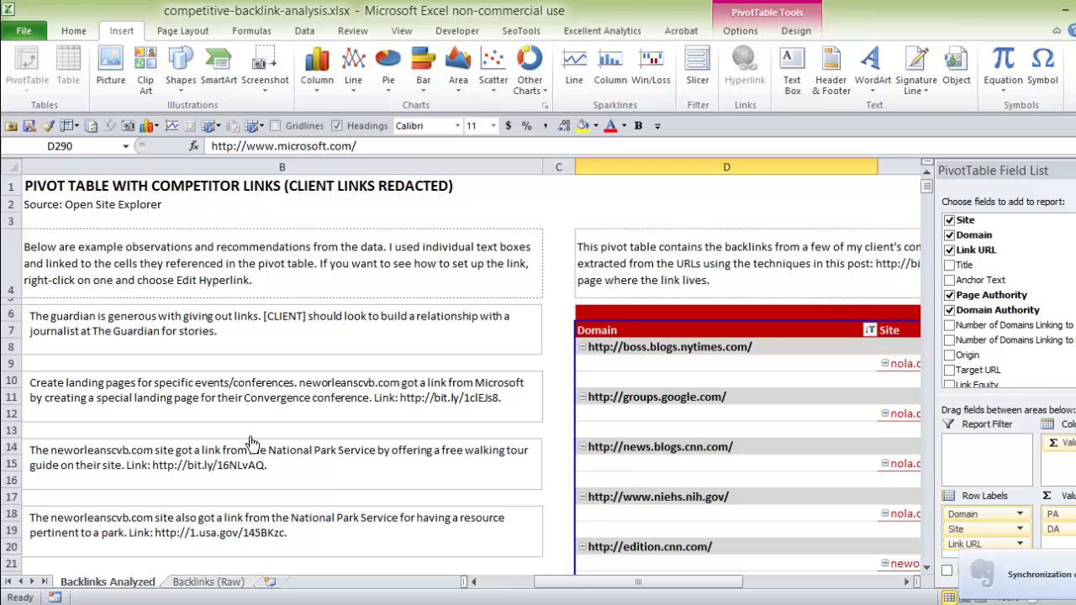
{"action": "left_click_drag", "start_coordinate": [567, 583], "coordinate": [524, 582]}
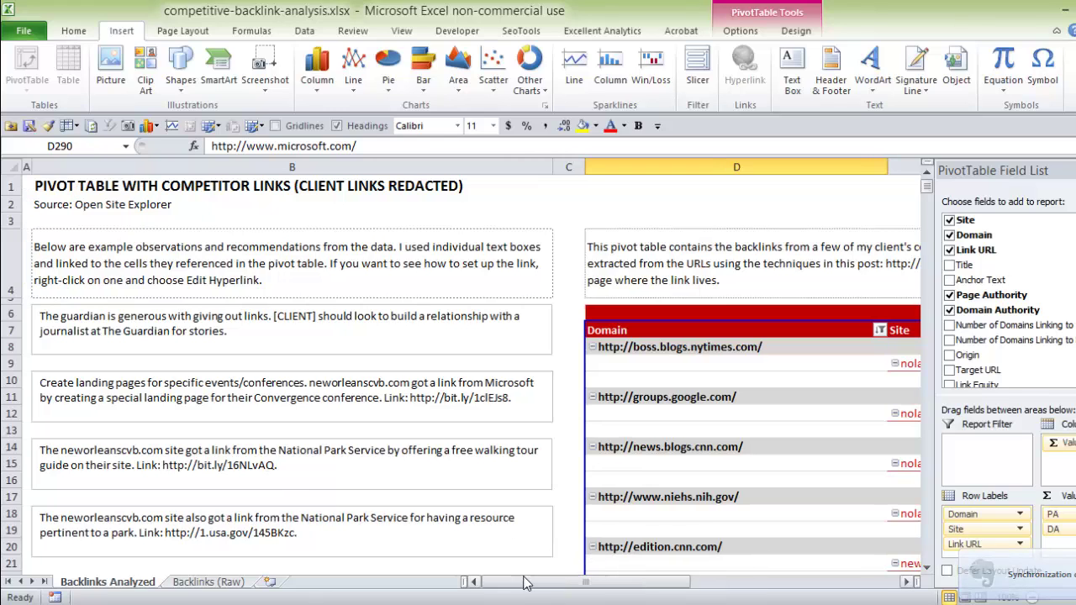
Shift the first National Park Service note box slightly right, then select the Guardian note box.
{"action": "right_click", "coordinate": [352, 459]}
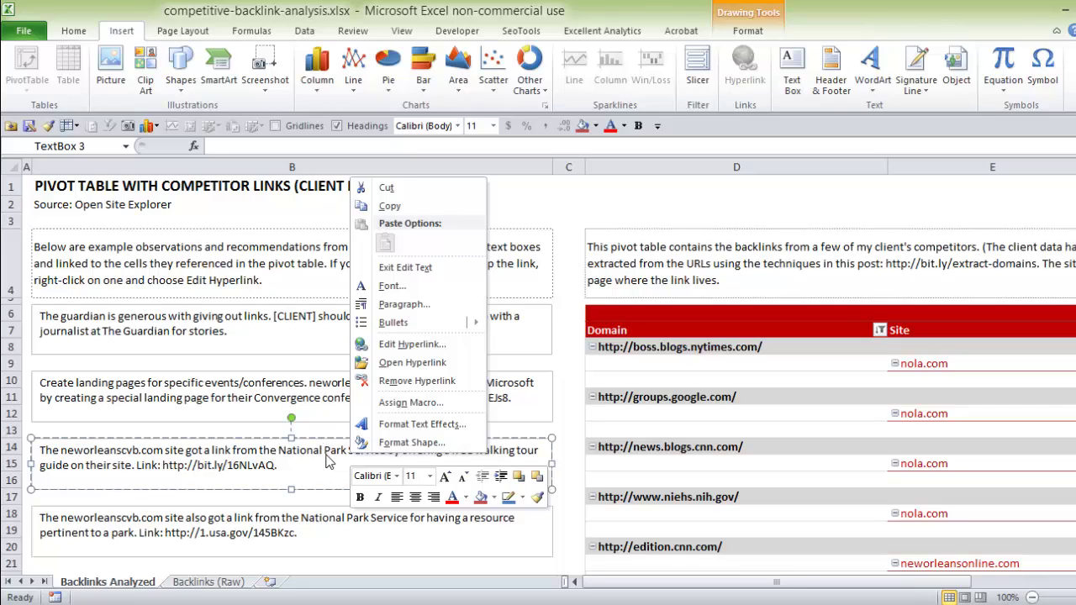
{"action": "left_click", "coordinate": [321, 445]}
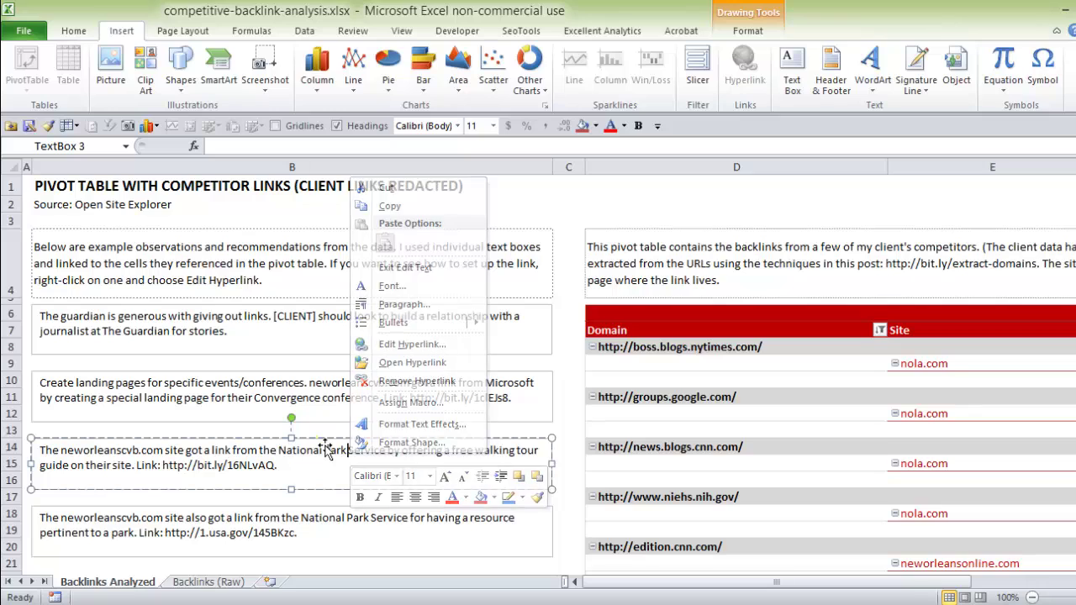
{"action": "mouse_move", "coordinate": [363, 439]}
{"action": "left_mouse_down"}
{"action": "mouse_move", "coordinate": [371, 445]}
{"action": "mouse_move", "coordinate": [351, 438]}
{"action": "left_mouse_up"}
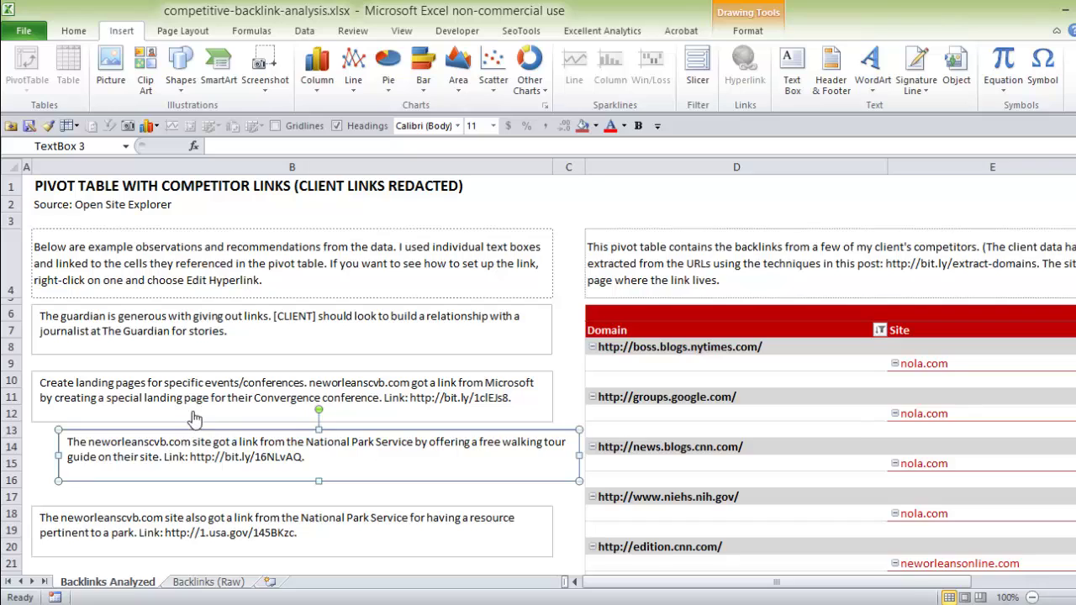
{"action": "key", "text": "Escape"}
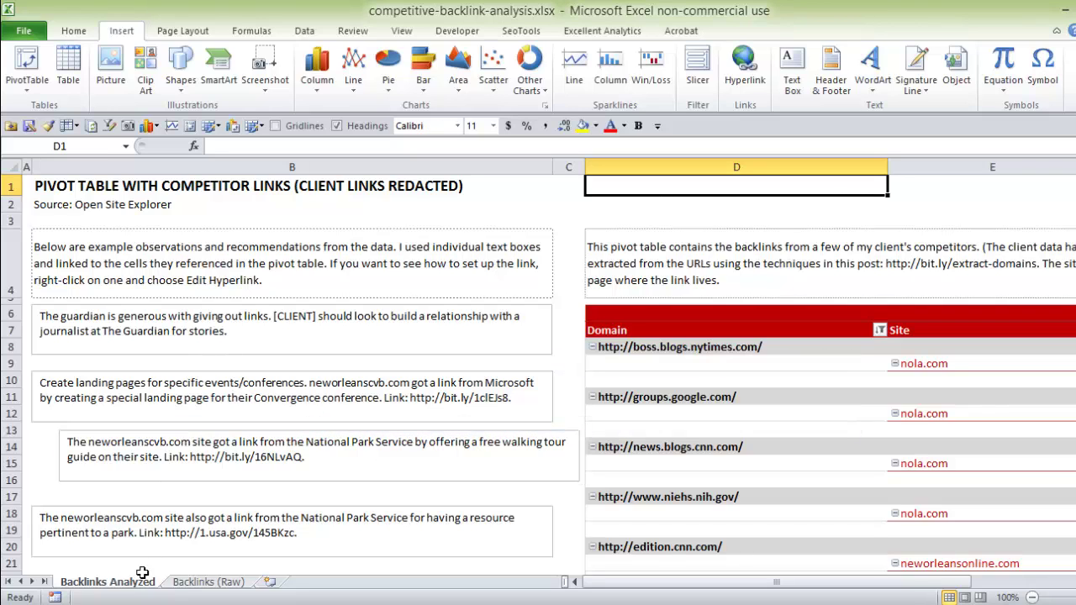
{"action": "right_click", "coordinate": [182, 332]}
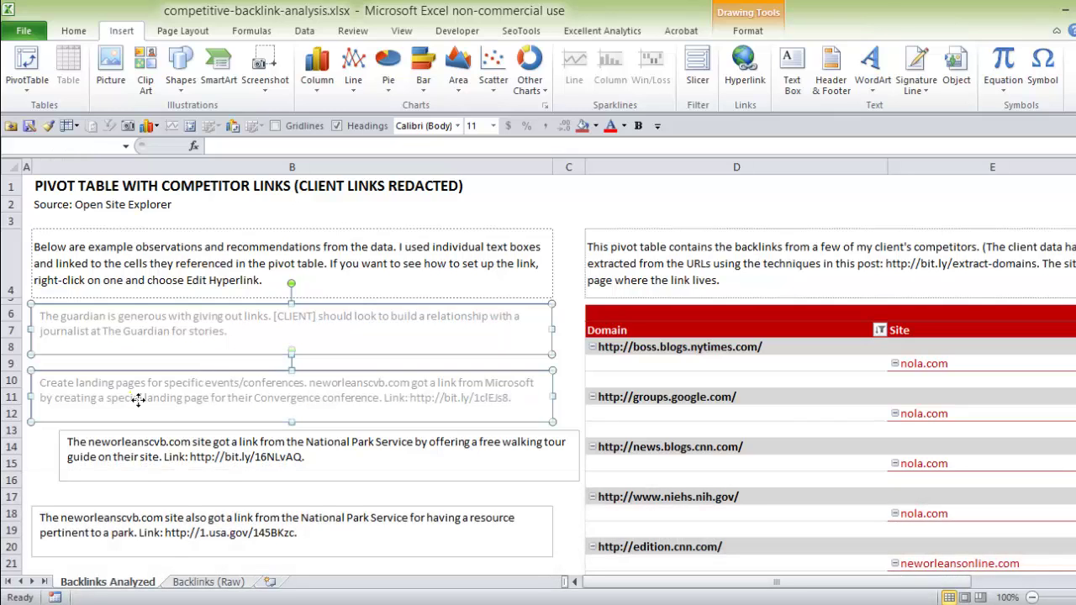
Add the next note, the National Park note and the bottom note to the Guardian box selection.
{"action": "right_click", "coordinate": [132, 399]}
{"action": "key", "text": "Escape"}
{"action": "right_click", "coordinate": [118, 439]}
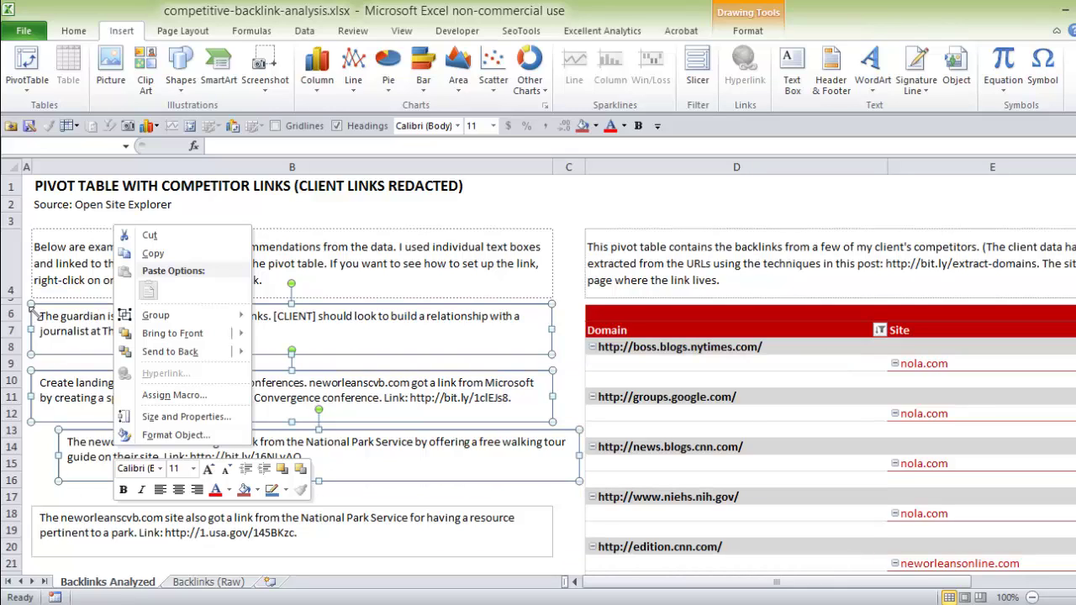
{"action": "right_click", "coordinate": [60, 543]}
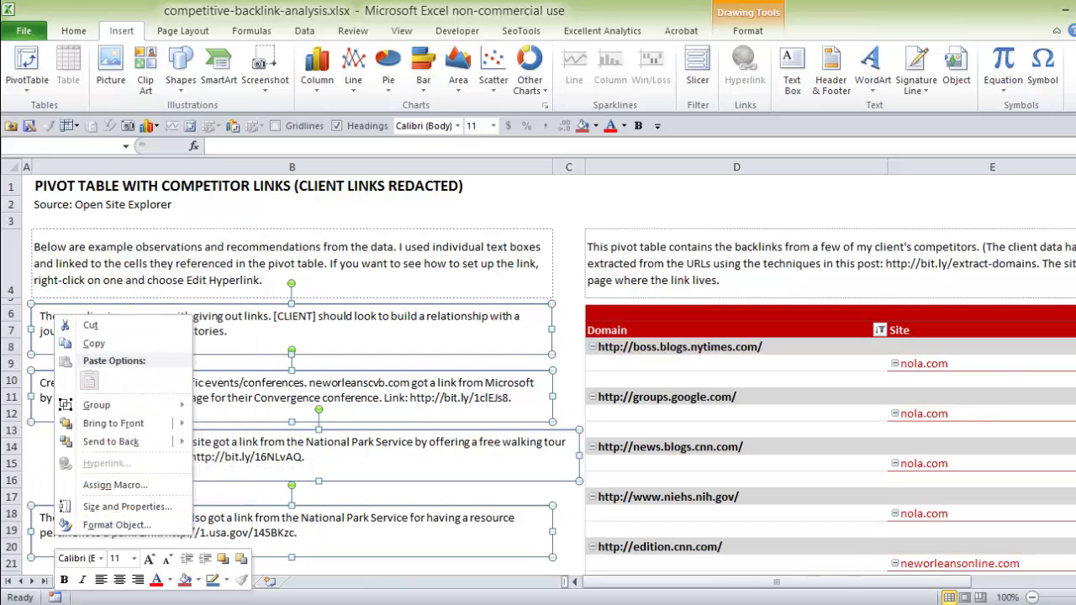
{"action": "scroll", "coordinate": [538, 386], "scroll_direction": "down", "scroll_amount": 1}
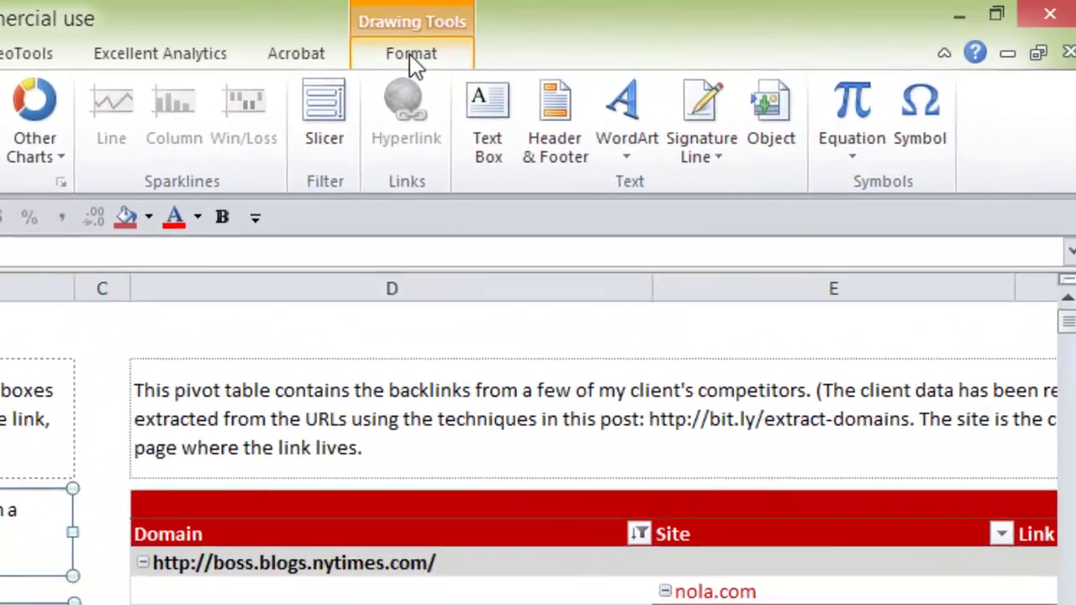
Apply Align Left and Distribute Vertically to the four selected note boxes, then deselect them.
{"action": "left_click", "coordinate": [749, 32]}
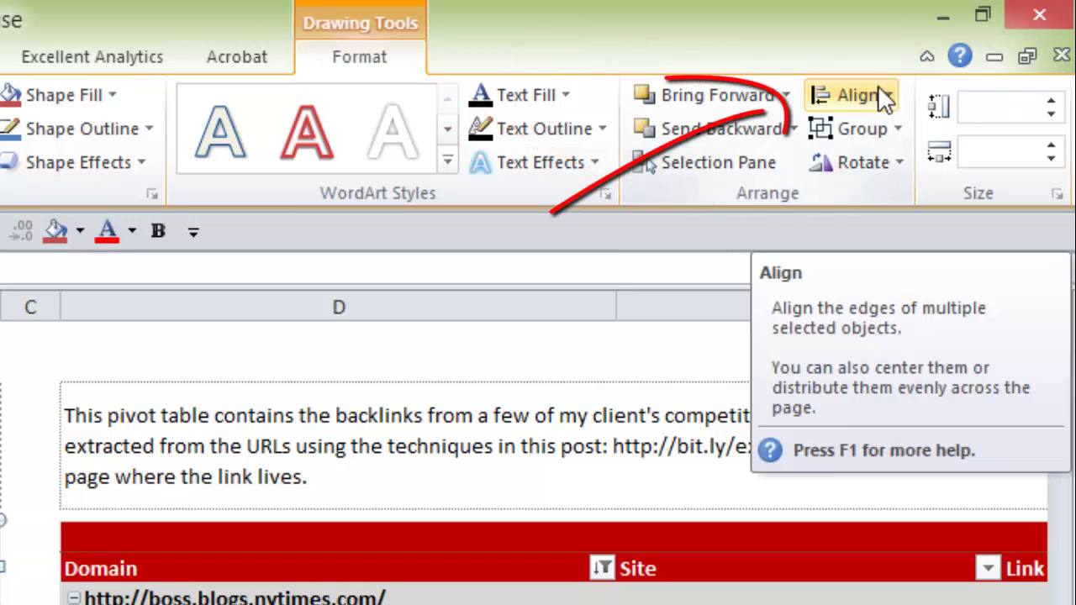
{"action": "left_click", "coordinate": [883, 99]}
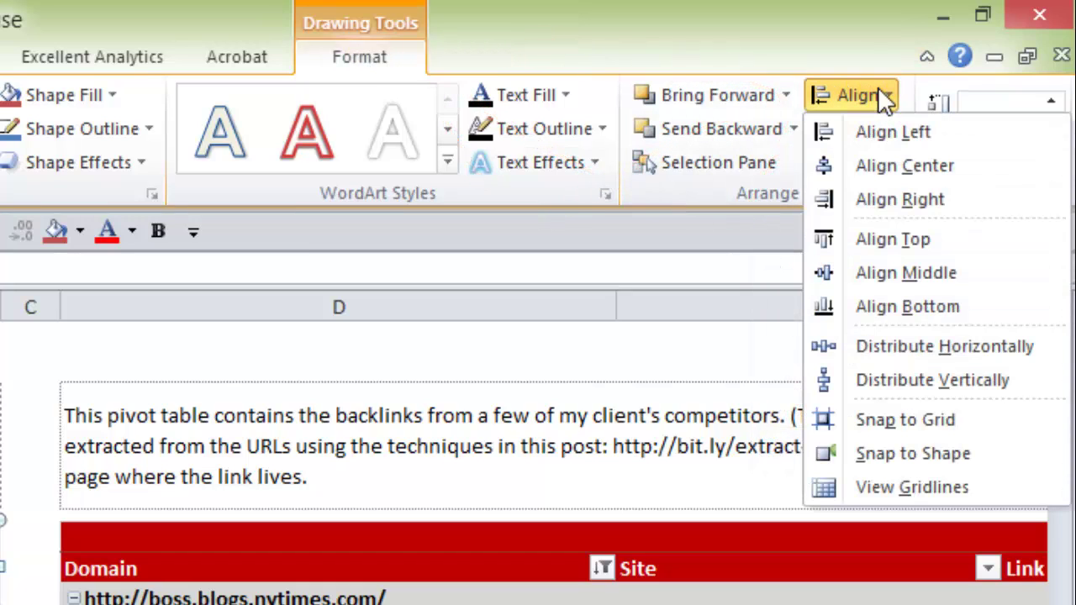
{"action": "left_click", "coordinate": [877, 134]}
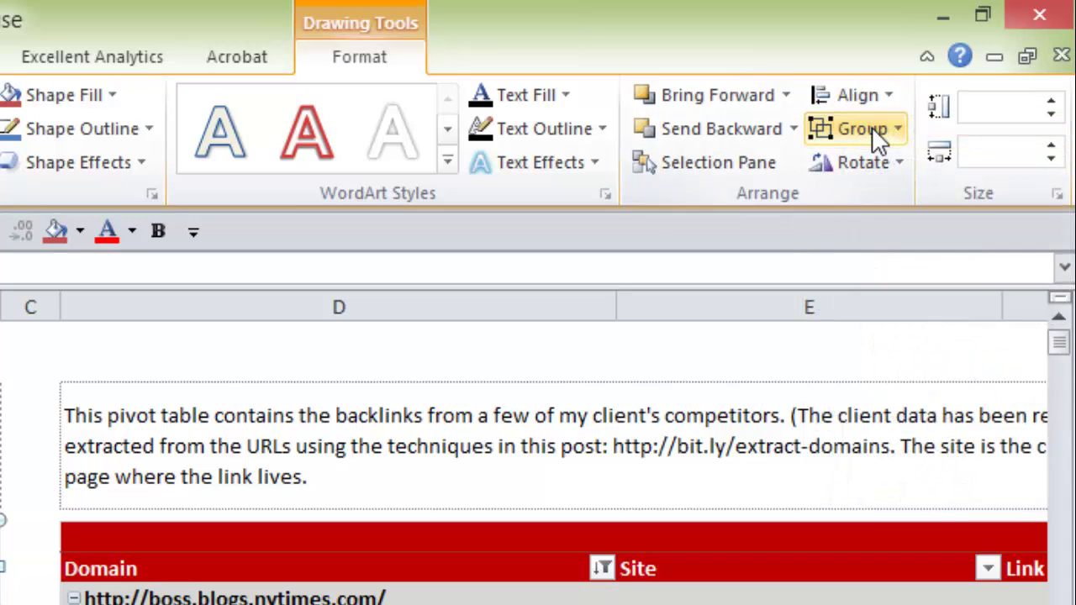
{"action": "left_click", "coordinate": [870, 94]}
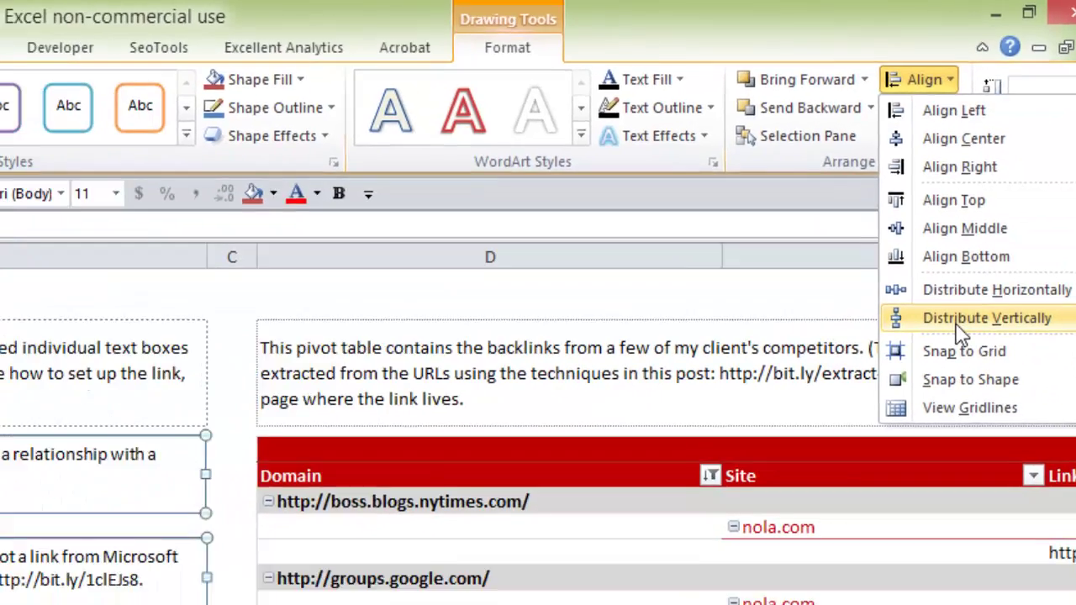
{"action": "left_click", "coordinate": [895, 385]}
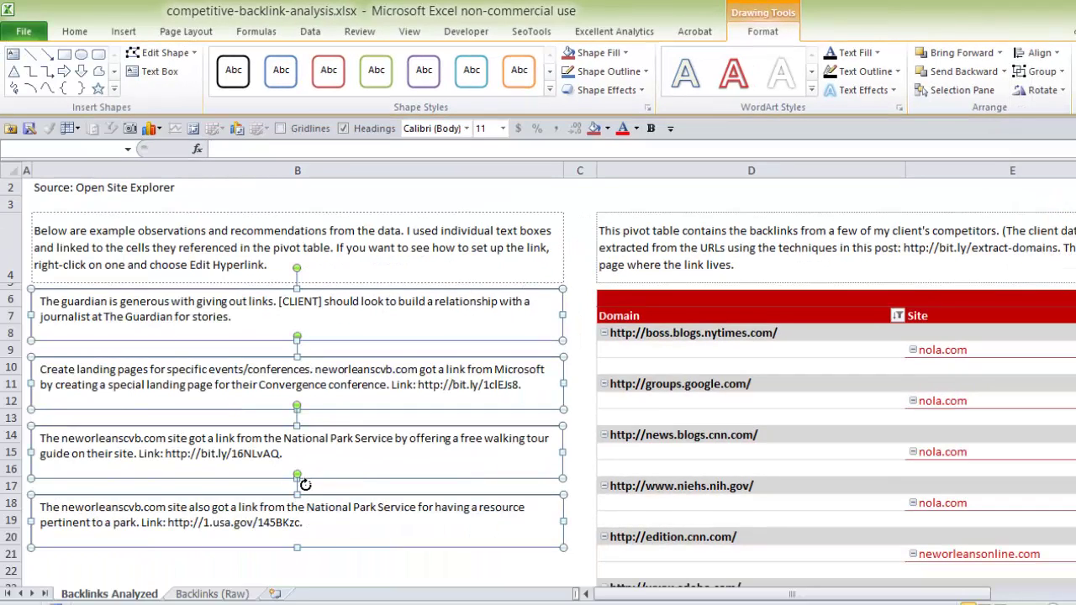
{"action": "left_click", "coordinate": [652, 207]}
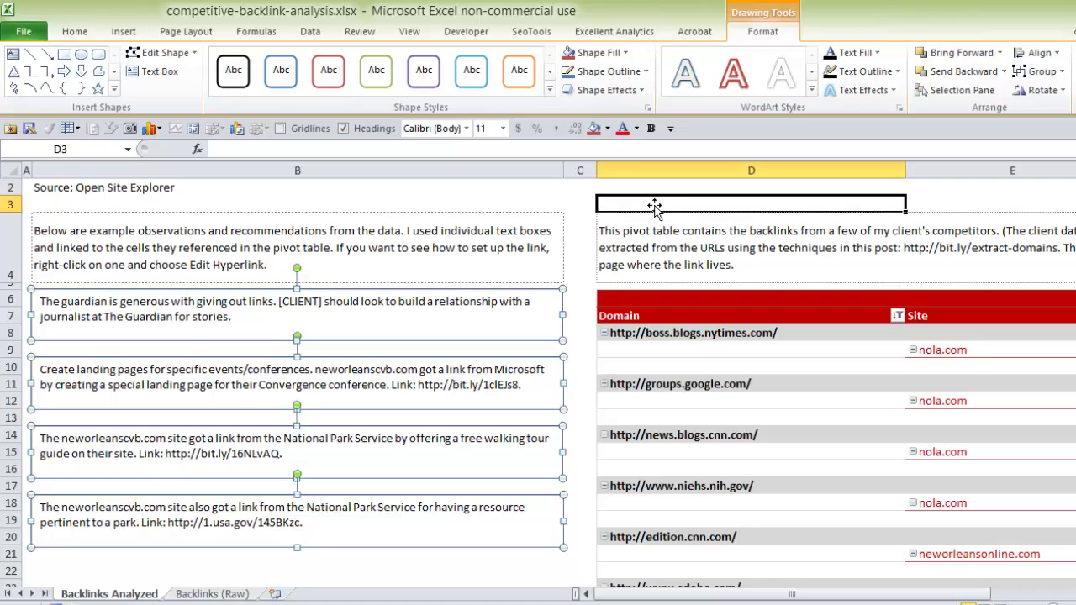